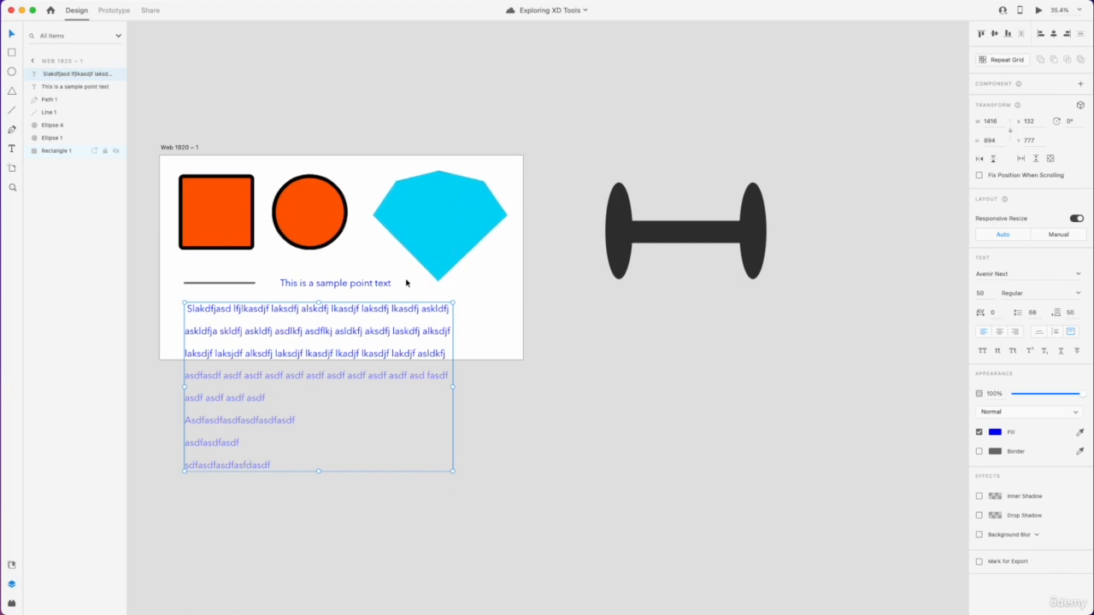
# Draw a custom artboard about 3114 by 1895 in the empty pasteboard area beyond the dumbbell shape
pyautogui.hscroll(10, 406, 283)
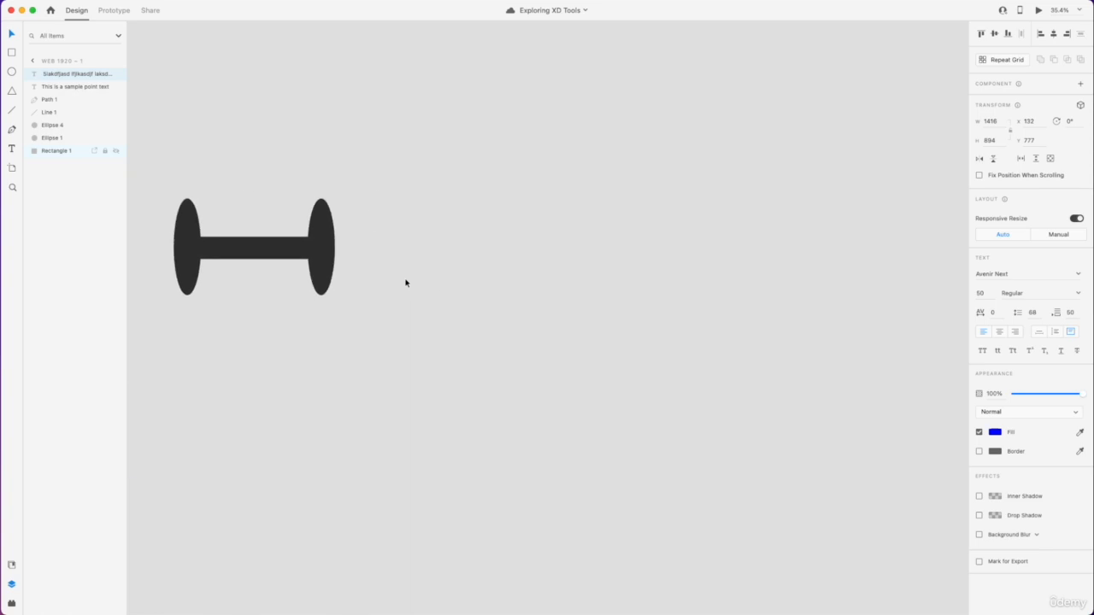
pyautogui.press('a')
pyautogui.hscroll(4, 410, 191)
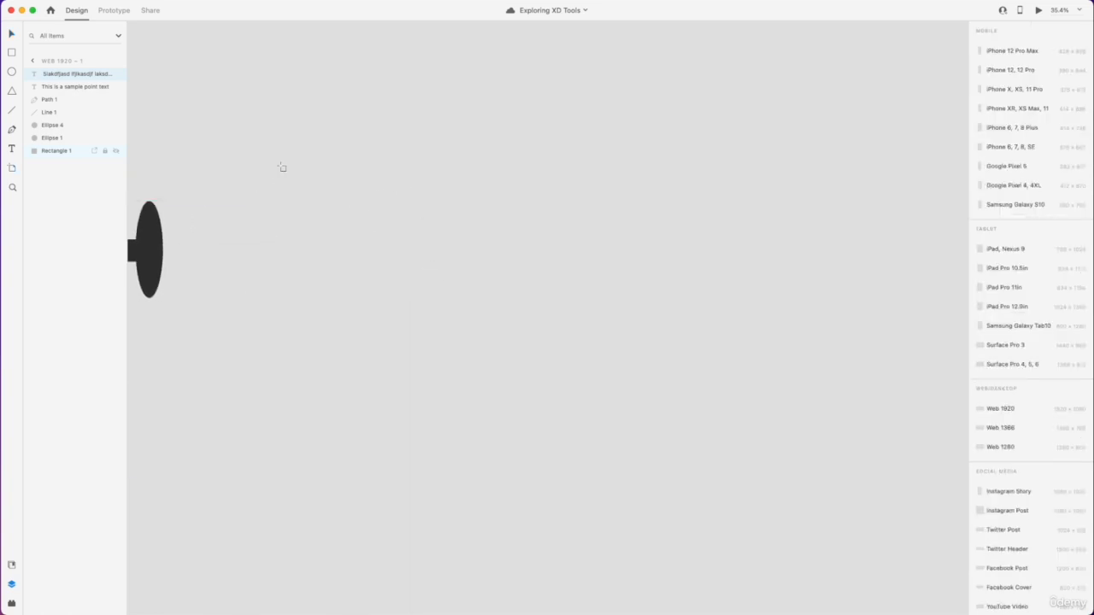
pyautogui.moveTo(281, 164); pyautogui.dragTo(871, 525)
pyautogui.hscroll(3, 498, 317)
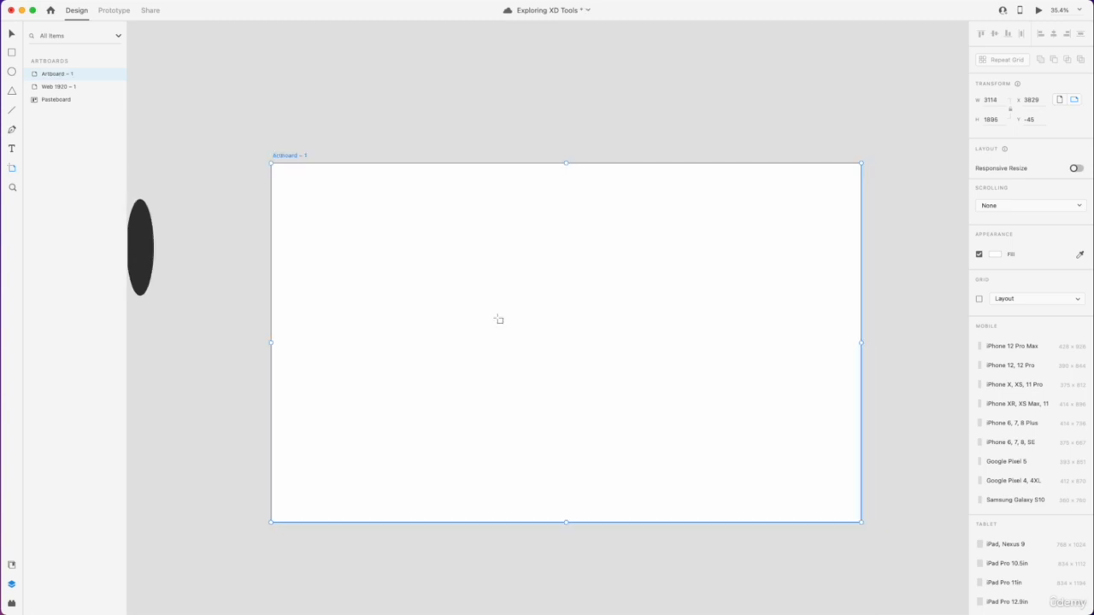
pyautogui.scroll(-1, 498, 317)
pyautogui.click(323, 335)
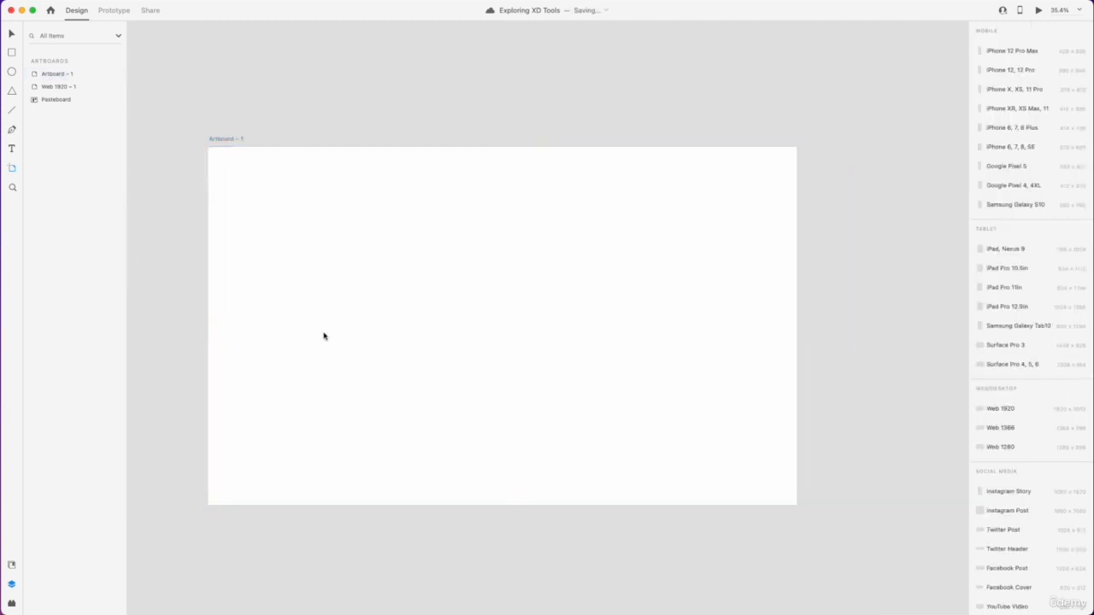
pyautogui.click(333, 279)
pyautogui.press('super+z')
pyautogui.press('super+z')
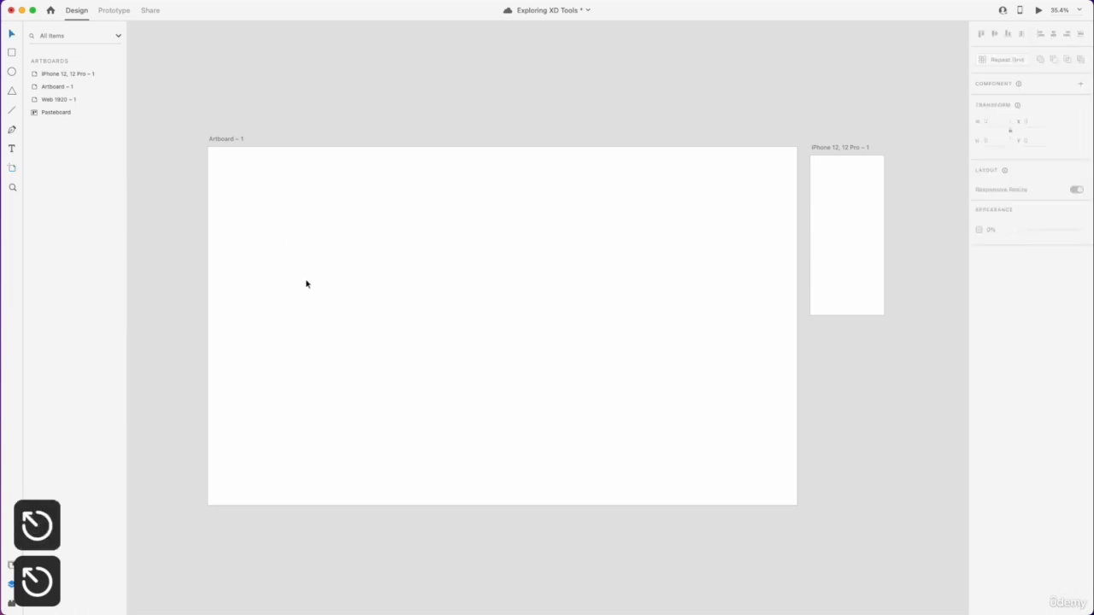
pyautogui.click(842, 149)
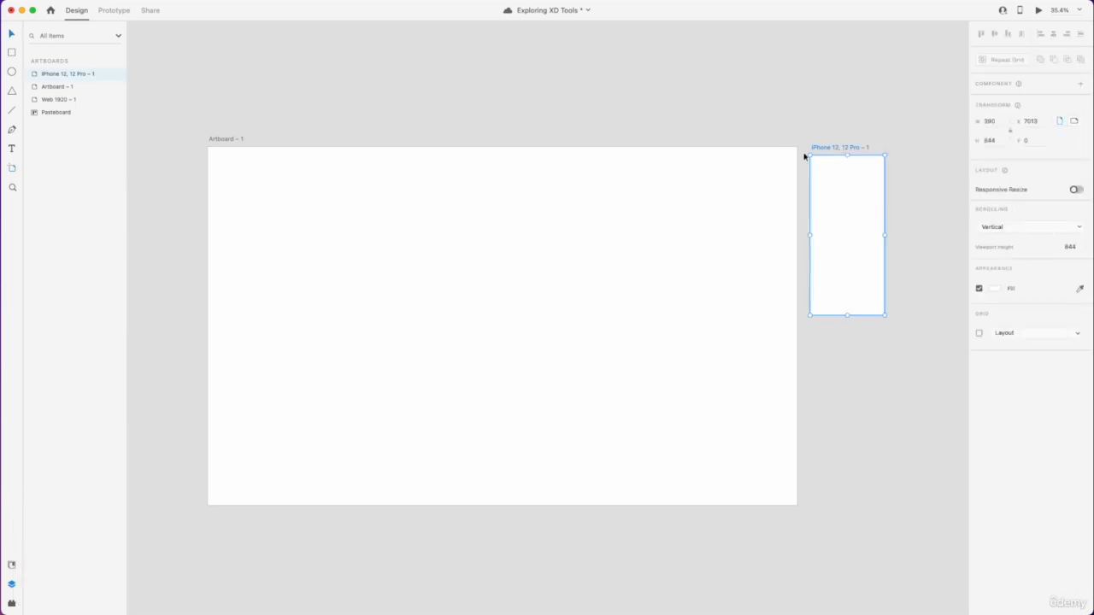
pyautogui.press('BackSpace')
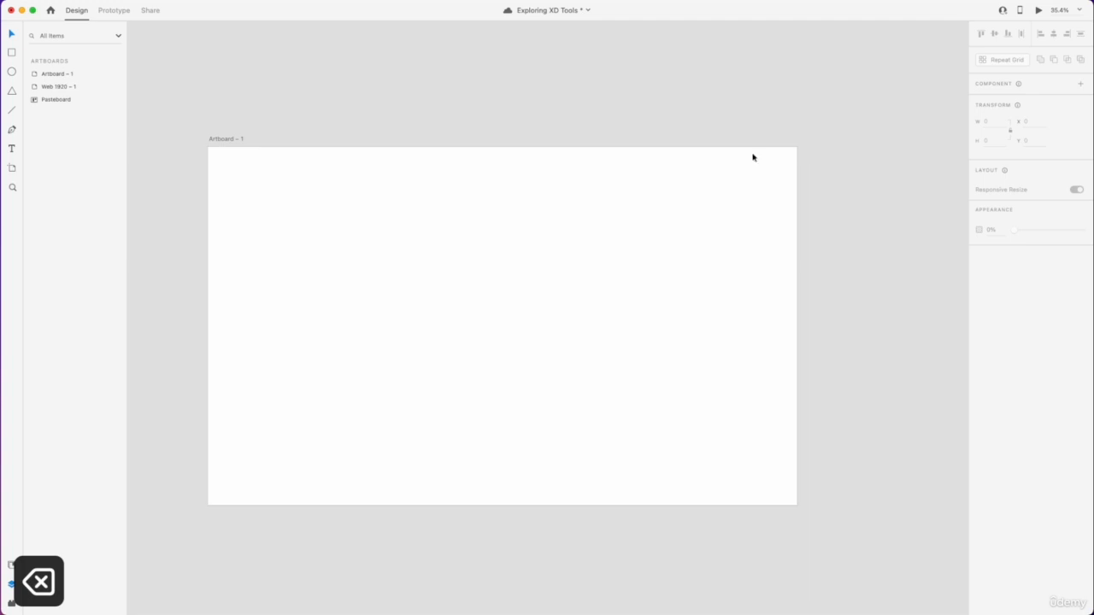
# Draw a rectangle about 613 wide and 404 high near the upper-left corner of the new artboard
pyautogui.click(323, 282)
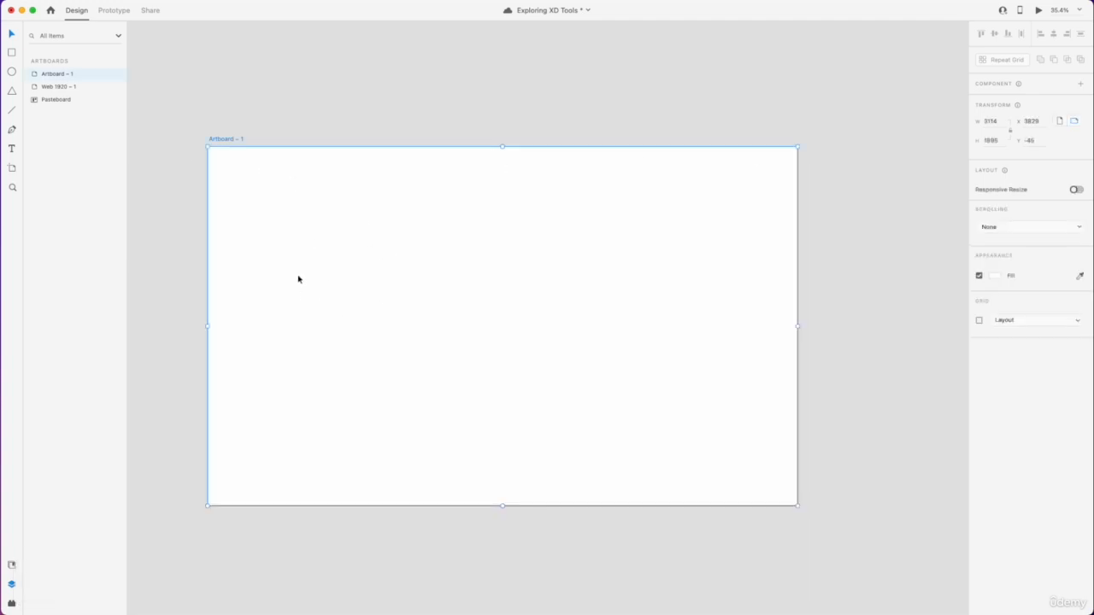
pyautogui.press('r')
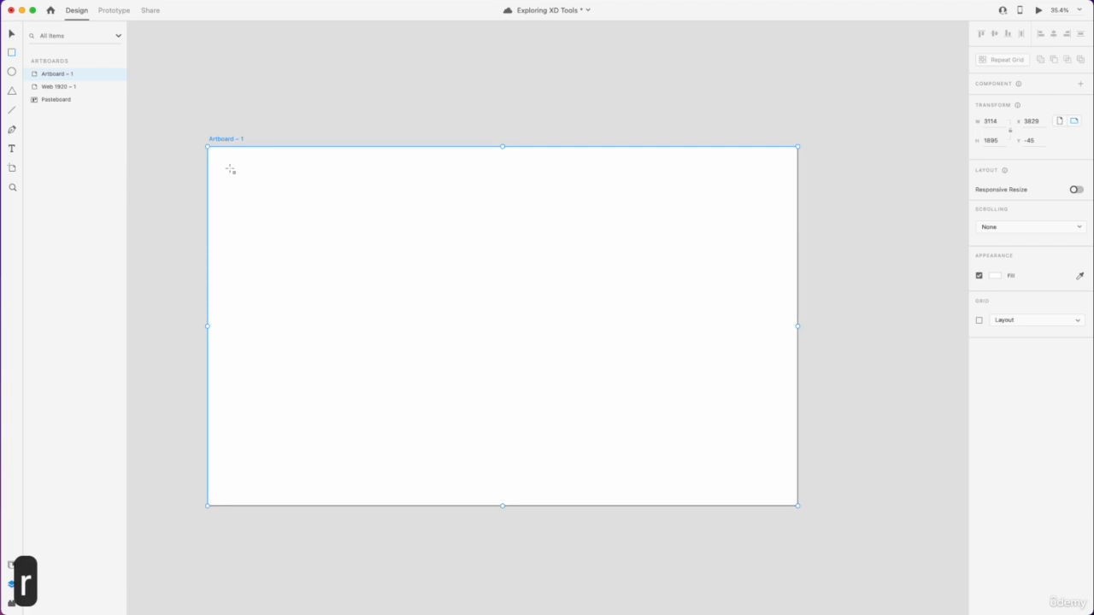
pyautogui.moveTo(229, 168)
pyautogui.mouseDown()
pyautogui.moveTo(313, 255)
pyautogui.moveTo(345, 245)
pyautogui.mouseUp()
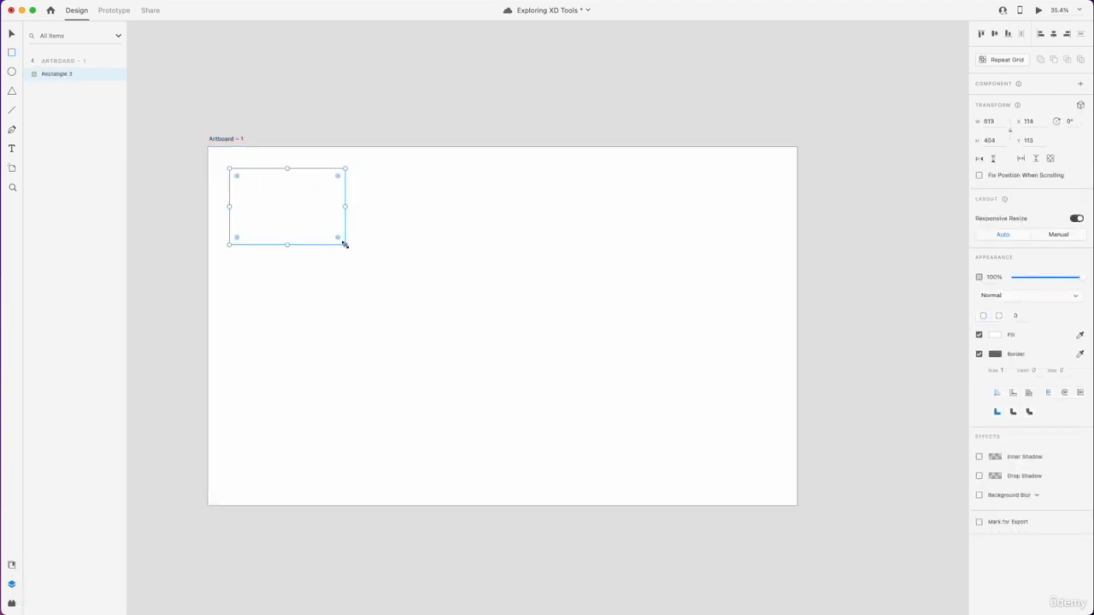
# Add the point text "Title" just below the rectangle, near its left edge
pyautogui.press('t')
pyautogui.click(233, 261)
pyautogui.write('Title')
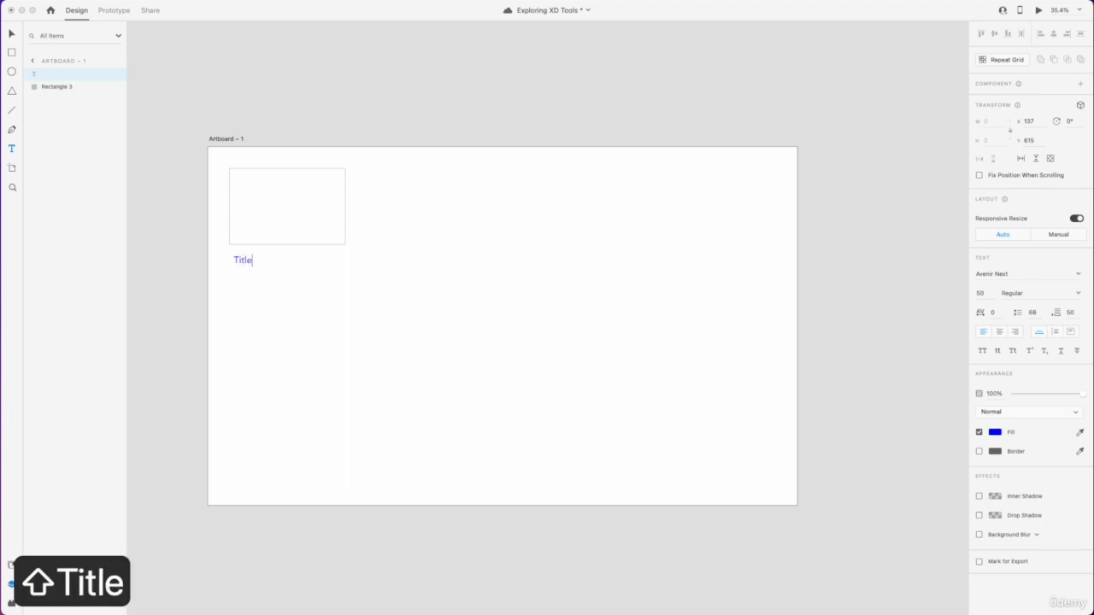
pyautogui.press('Escape')
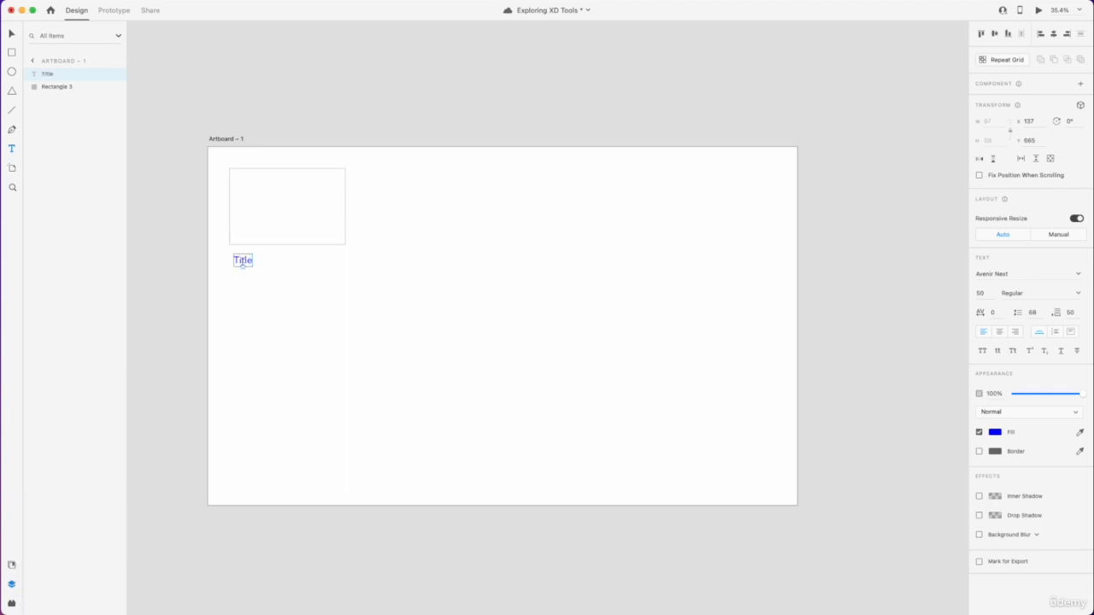
# Duplicate the Title text, place the copy directly beneath it, and change its wording to "Description"
pyautogui.press('super+d')
pyautogui.press('super+z')
pyautogui.press('super+z')
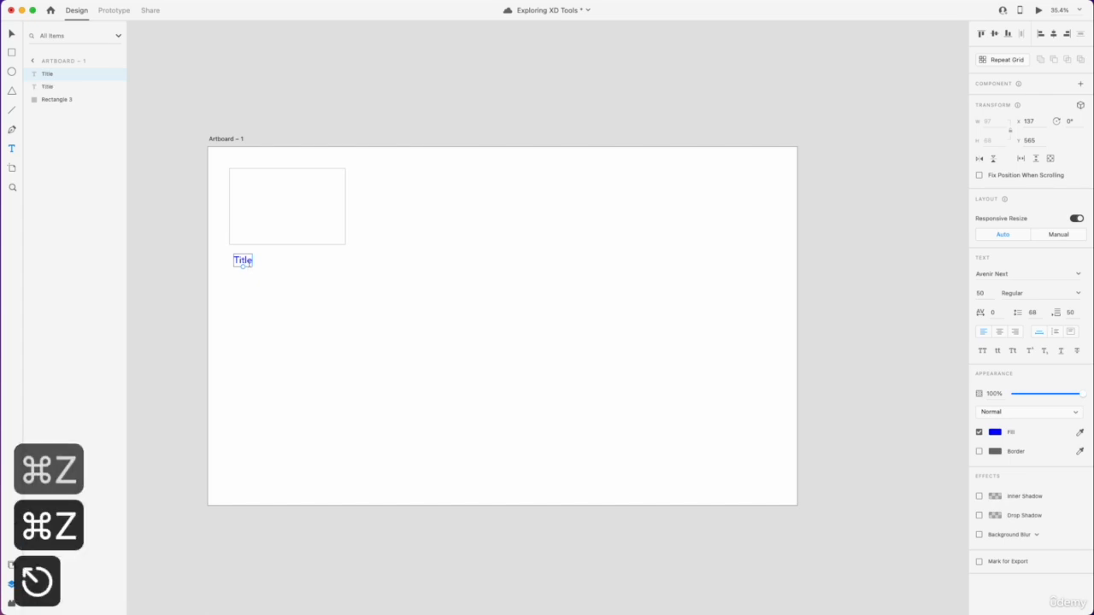
pyautogui.press('v')
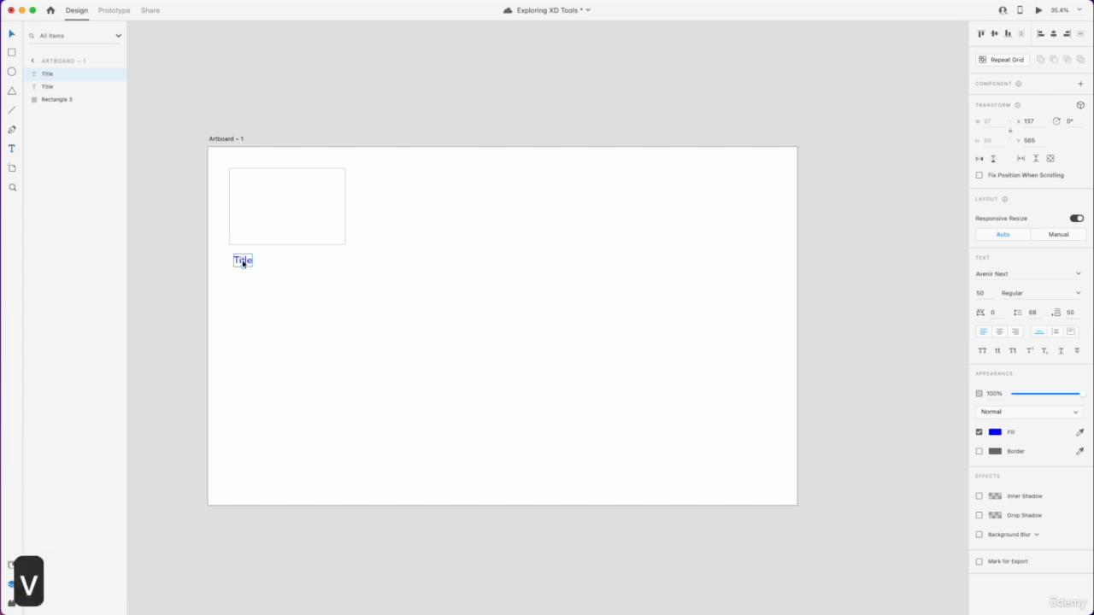
pyautogui.moveTo(244, 264); pyautogui.dragTo(243, 275)
pyautogui.write('Description')
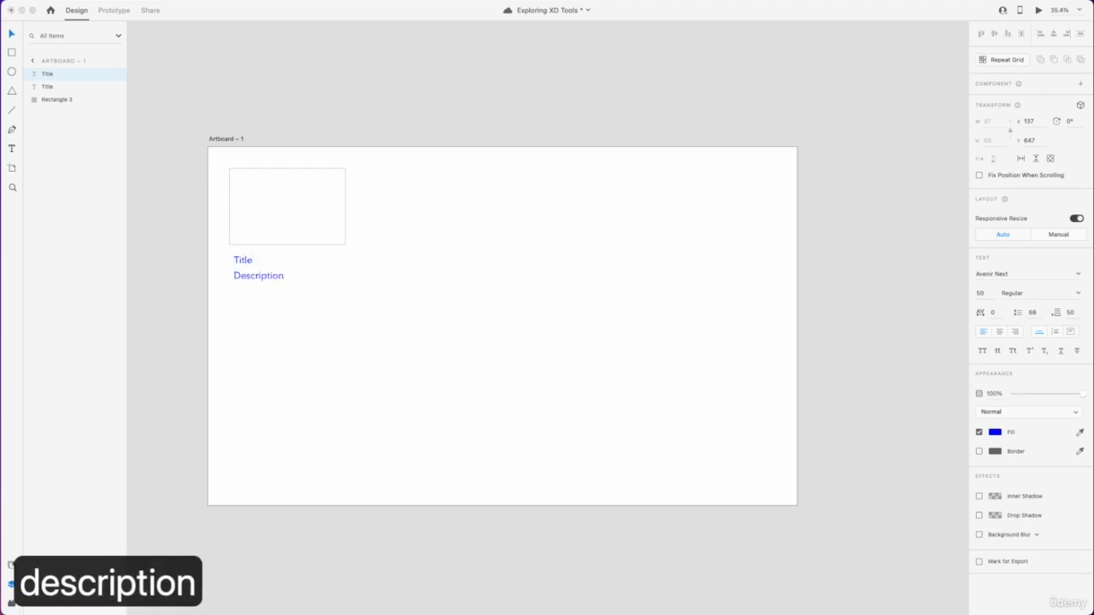
pyautogui.click(291, 286)
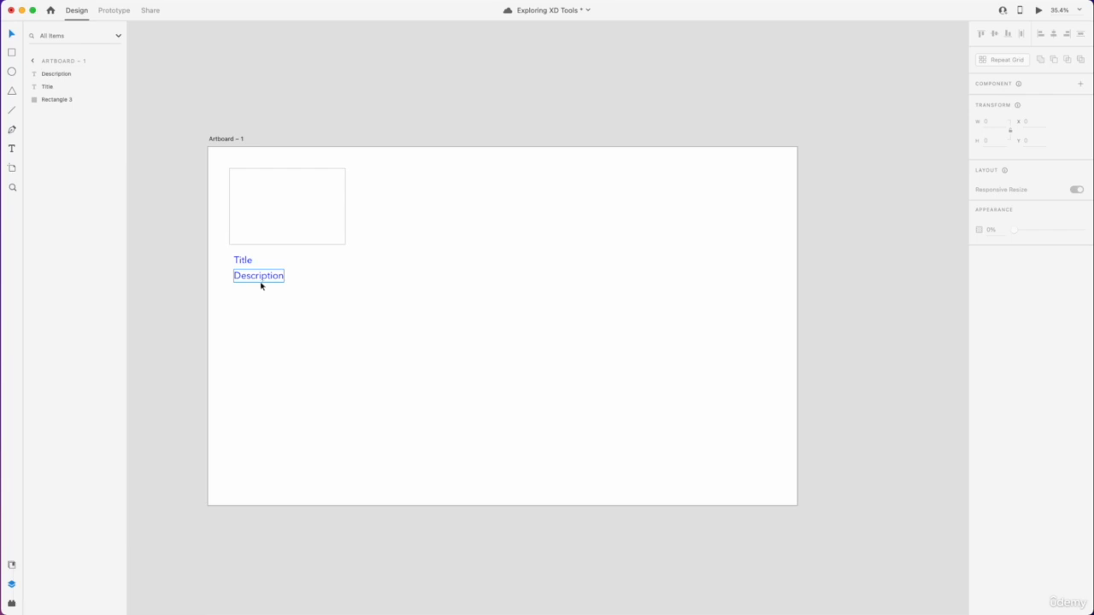
# Extend the rectangle's lower edge to a height of about 643 so that it encloses both text lines
pyautogui.click(248, 246)
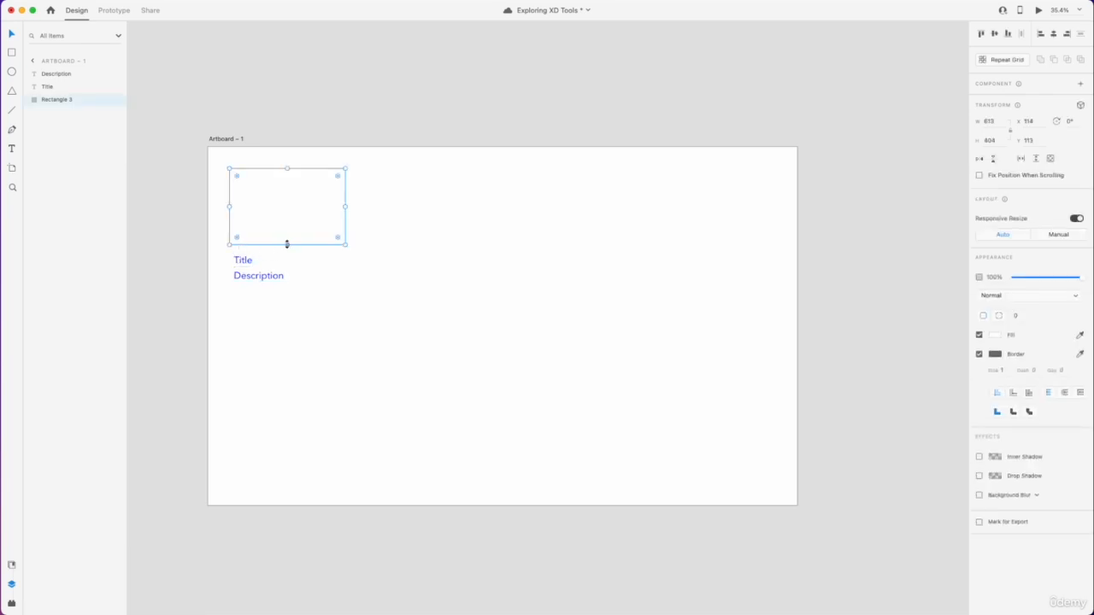
pyautogui.moveTo(288, 246); pyautogui.dragTo(286, 291)
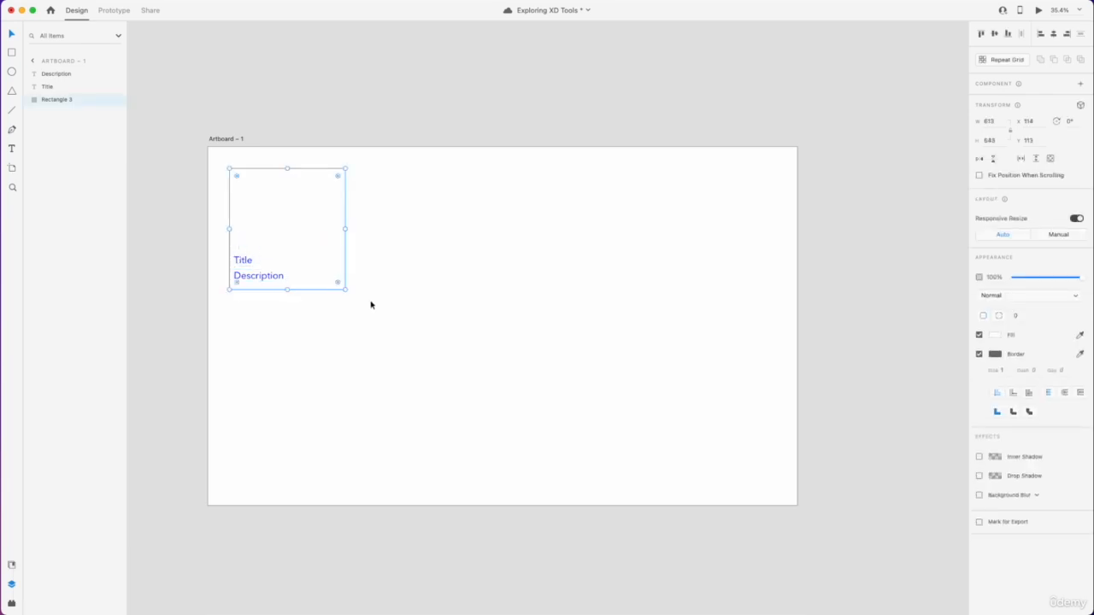
pyautogui.press('Escape')
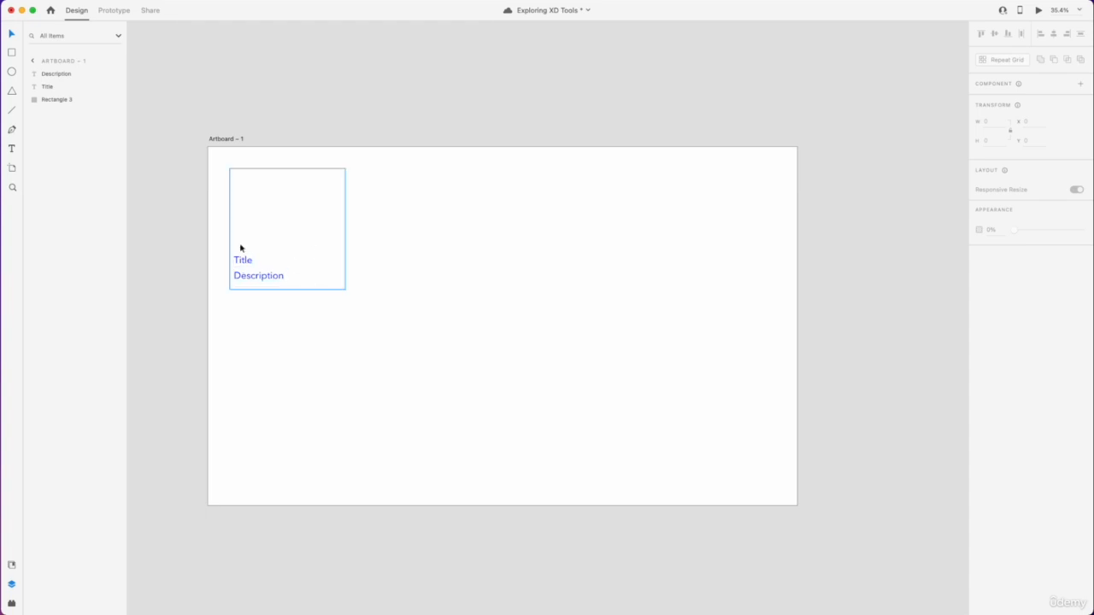
# Draw a second rectangle about 613 by 409 over the card's upper part, ending above the Title text, as an image area
pyautogui.press('r')
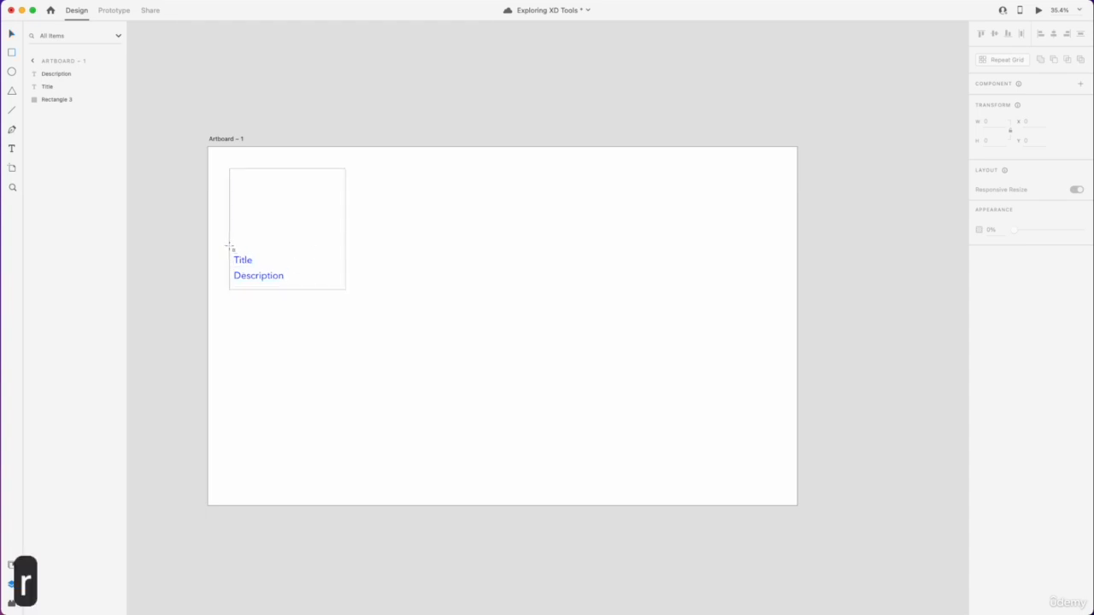
pyautogui.moveTo(229, 247); pyautogui.dragTo(343, 170)
pyautogui.press('super+z')
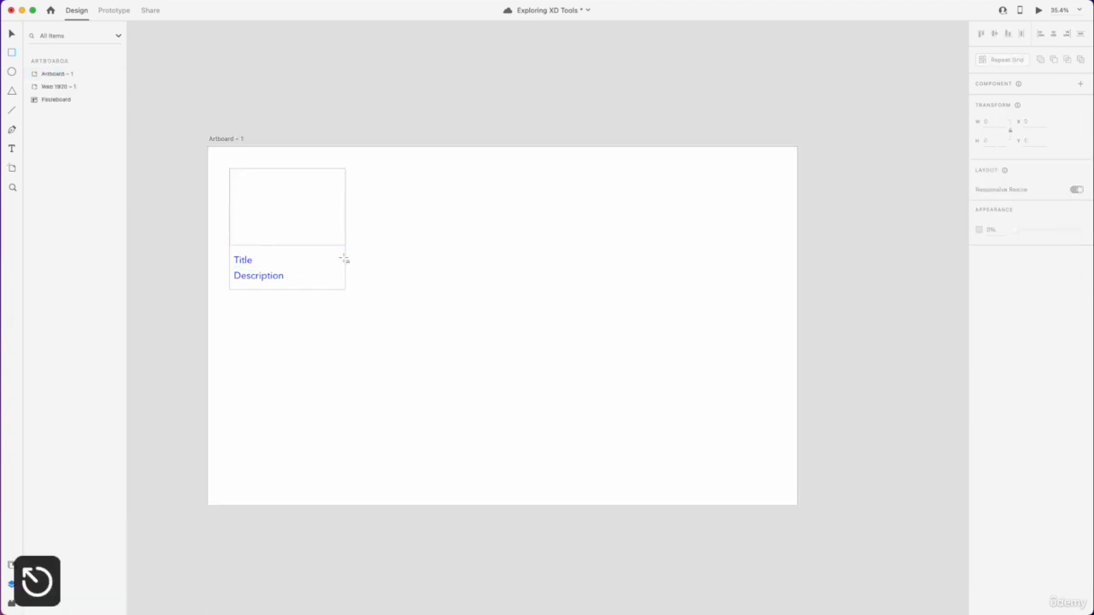
pyautogui.press('super+z')
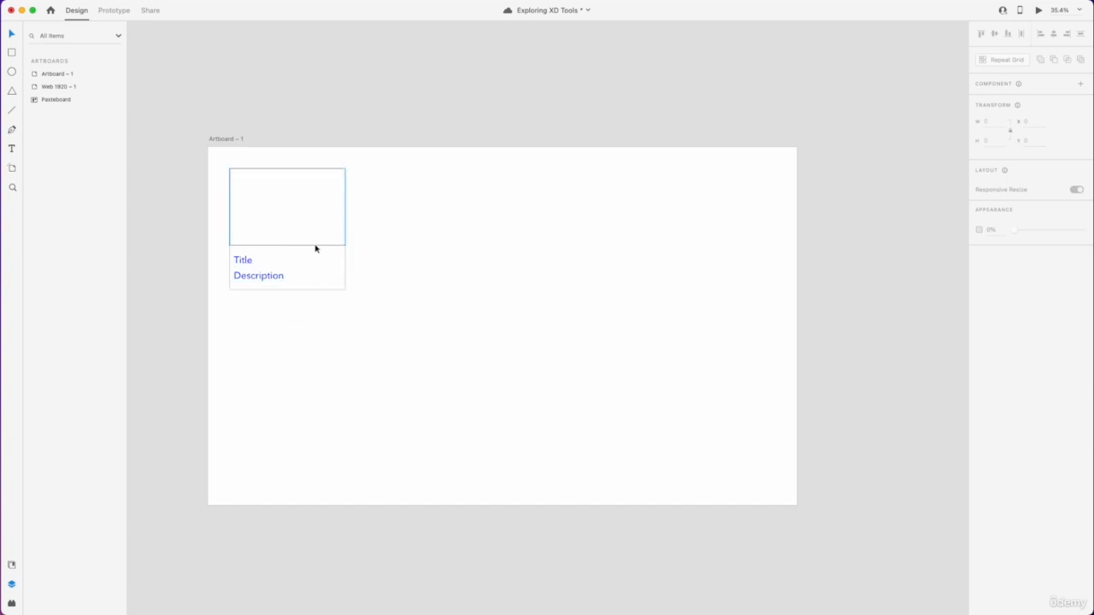
# Marquee-select both rectangles and both text items of the card, and clear the selection
pyautogui.moveTo(356, 306); pyautogui.dragTo(215, 156)
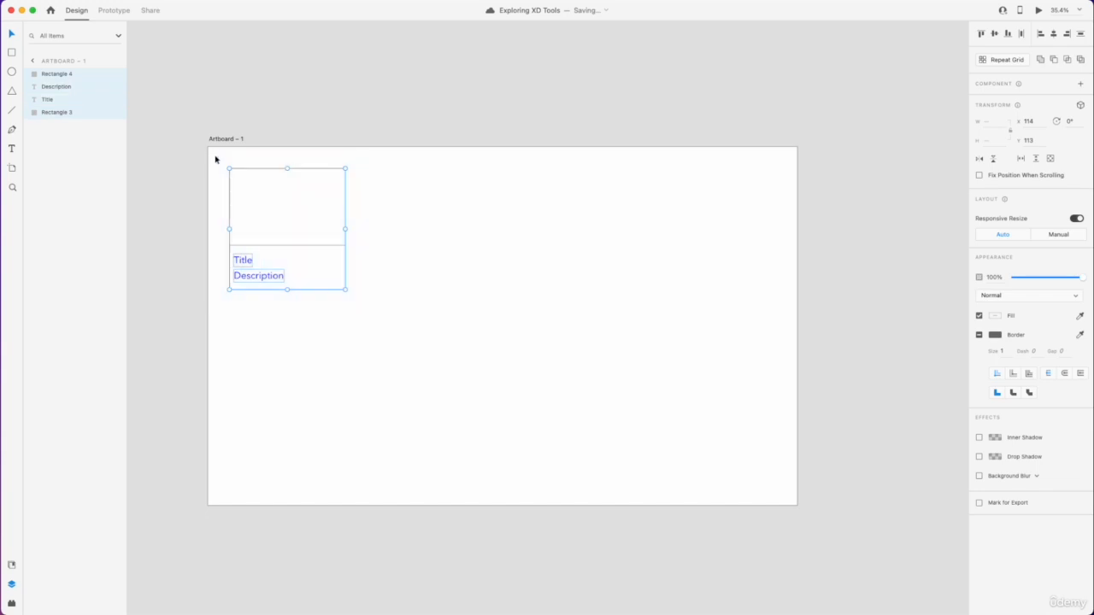
pyautogui.click(365, 304)
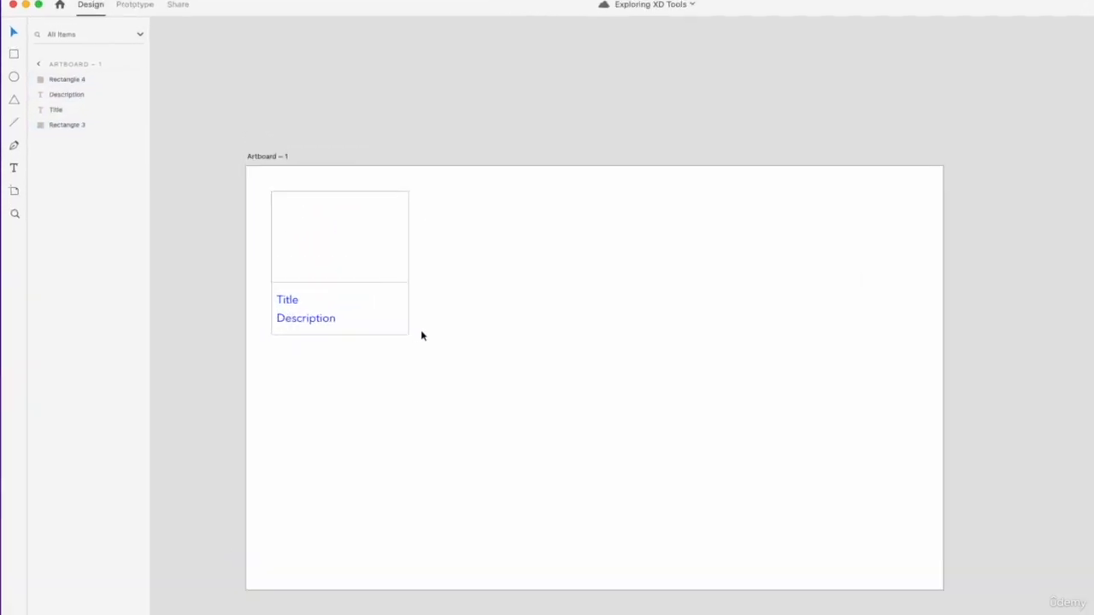
pyautogui.moveTo(386, 313); pyautogui.dragTo(249, 187)
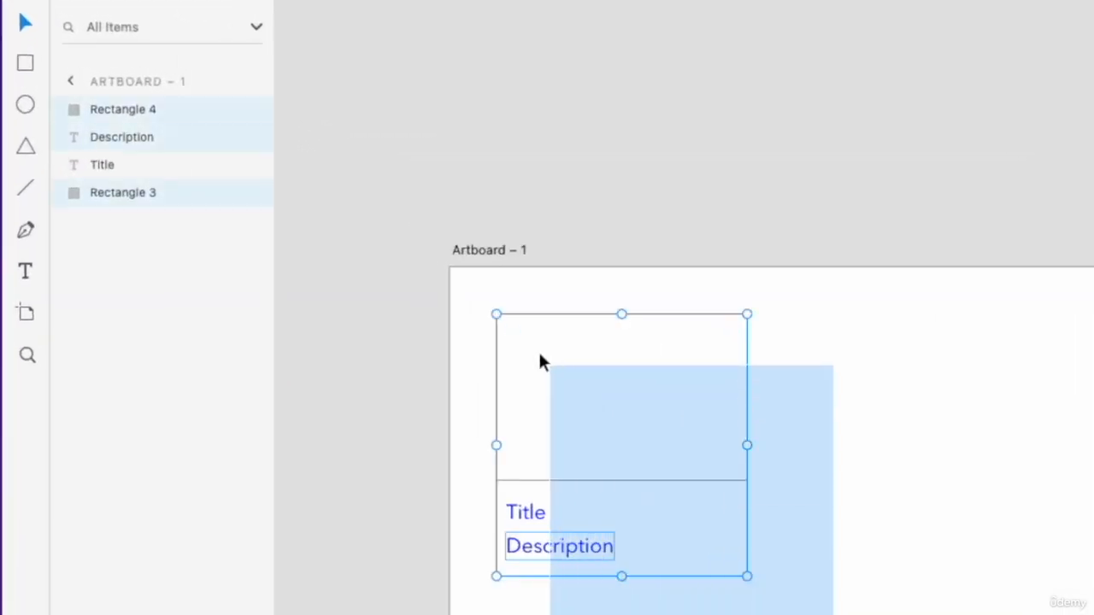
pyautogui.moveTo(539, 356); pyautogui.dragTo(467, 302)
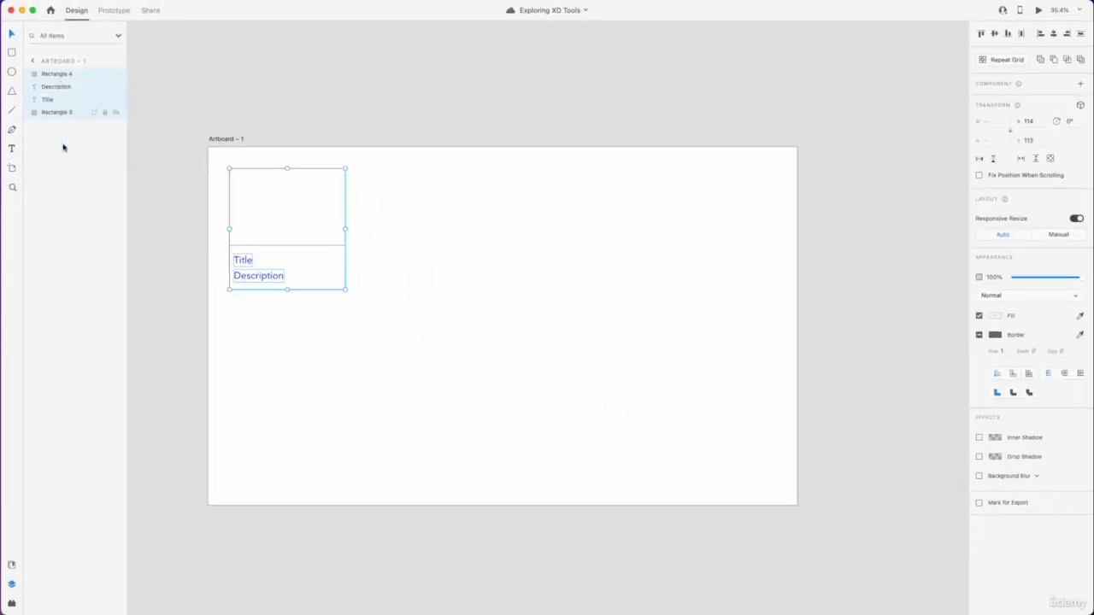
pyautogui.click(432, 256)
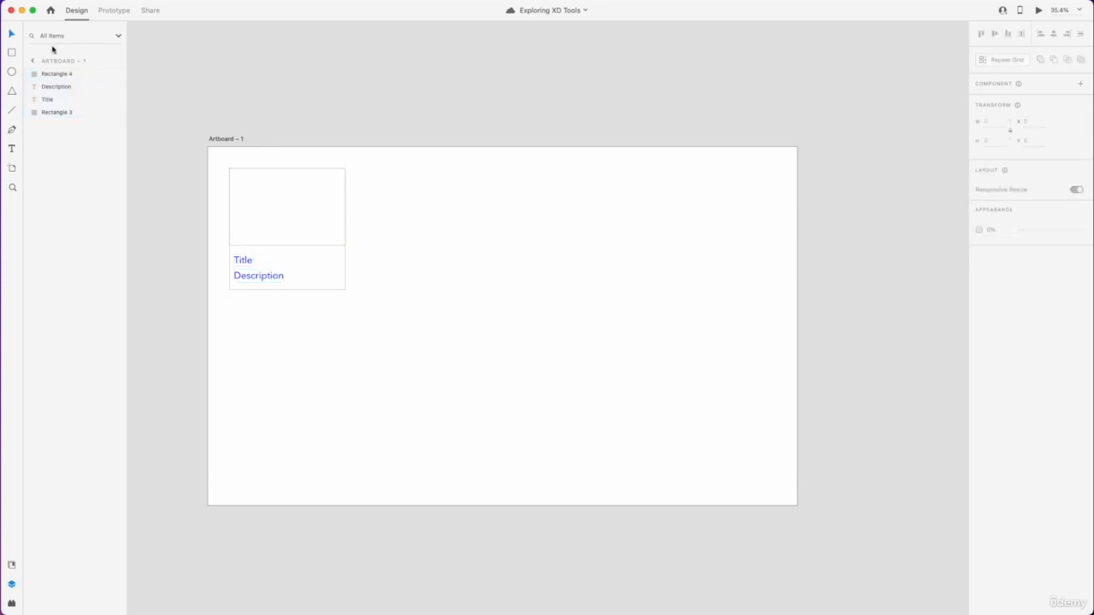
# Select all layers from Rectangle 4 through Rectangle 3 and group them into one card
pyautogui.click(61, 74)
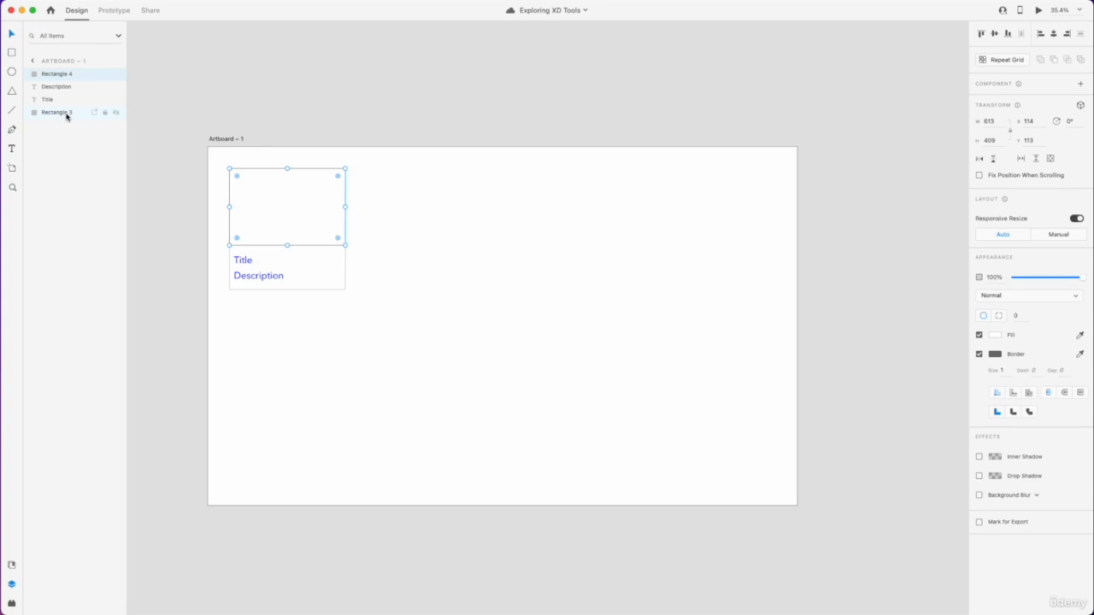
pyautogui.keyDown('shift'); pyautogui.click(67, 116); pyautogui.keyUp('shift')
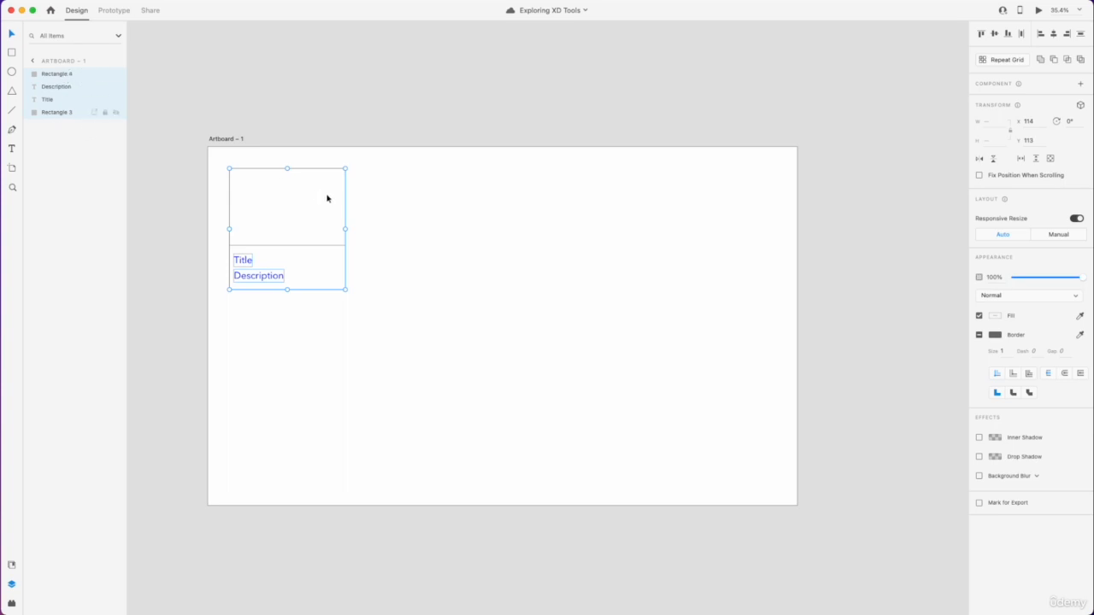
pyautogui.press('super+g')
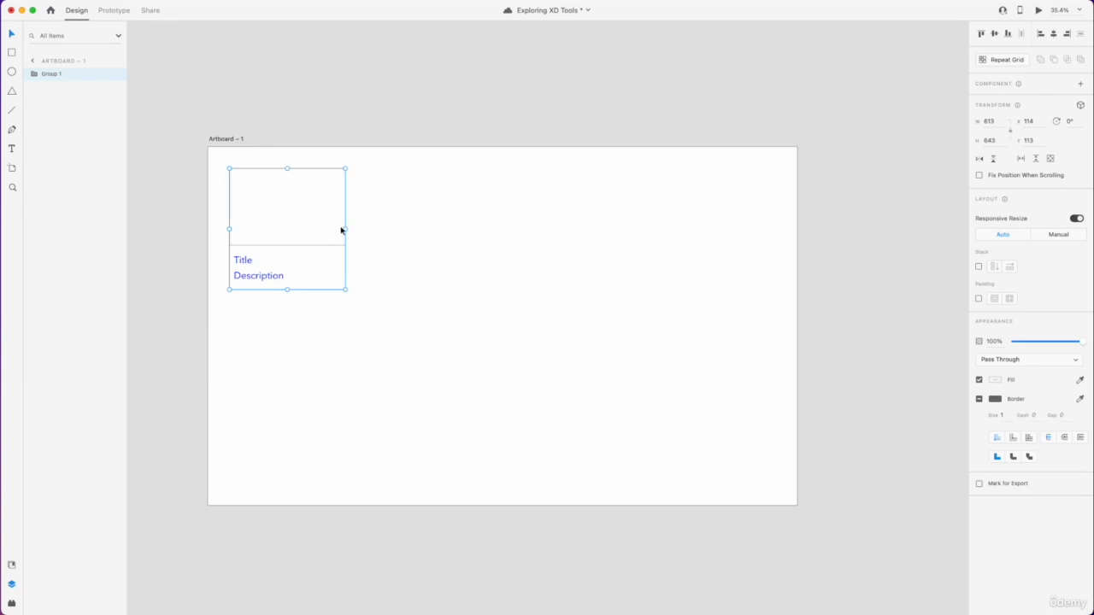
pyautogui.click(392, 236)
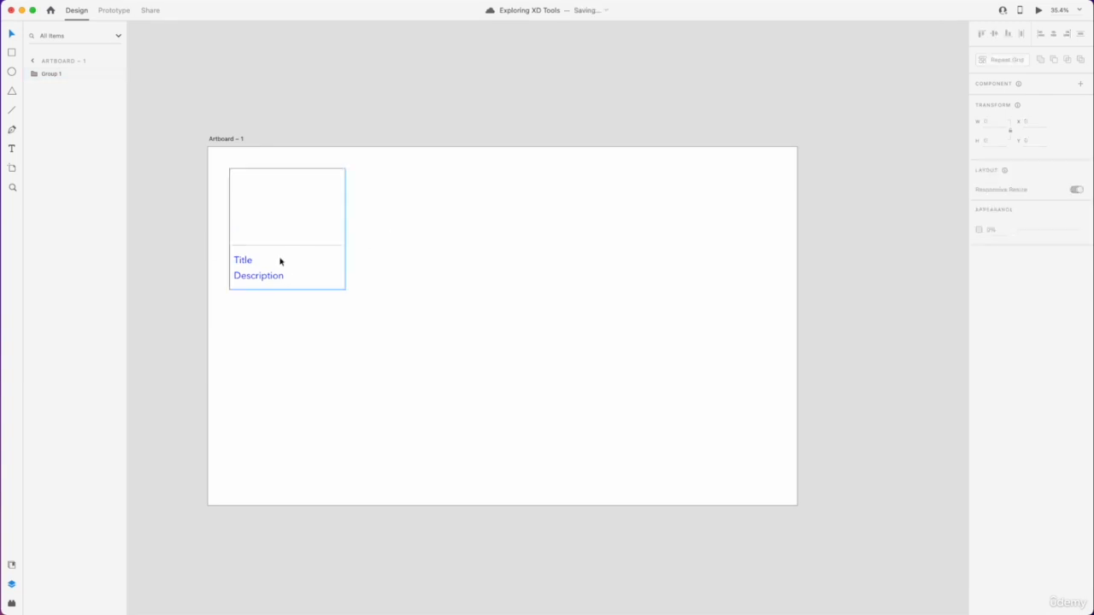
# Try moving the grouped card lower on the artboard, undo the move, and select the Title text inside the group
pyautogui.click(51, 74)
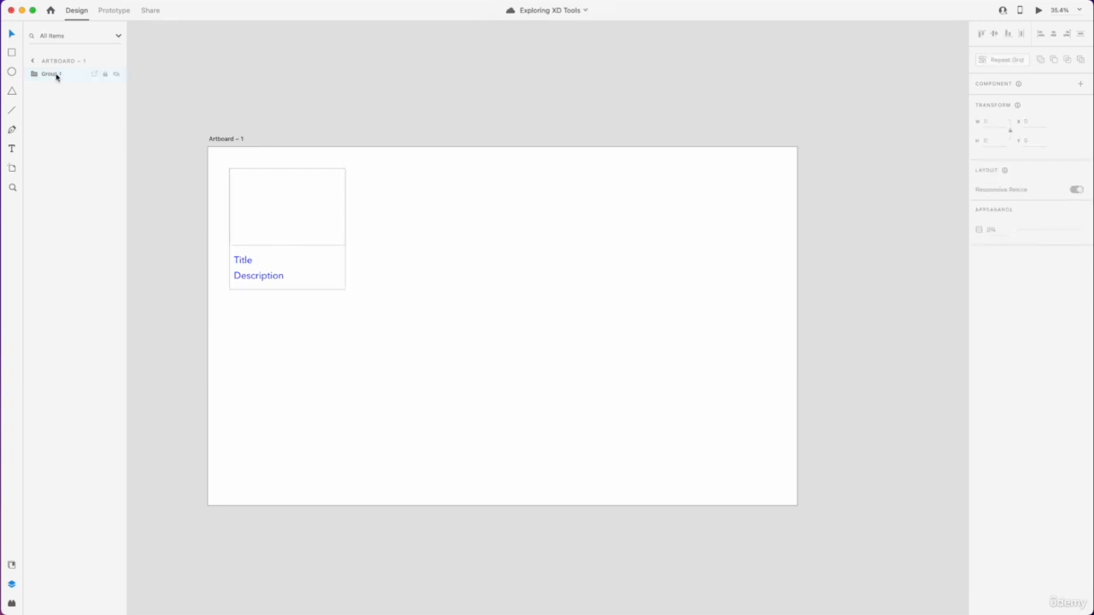
pyautogui.moveTo(289, 264); pyautogui.dragTo(324, 318)
pyautogui.press('super+z')
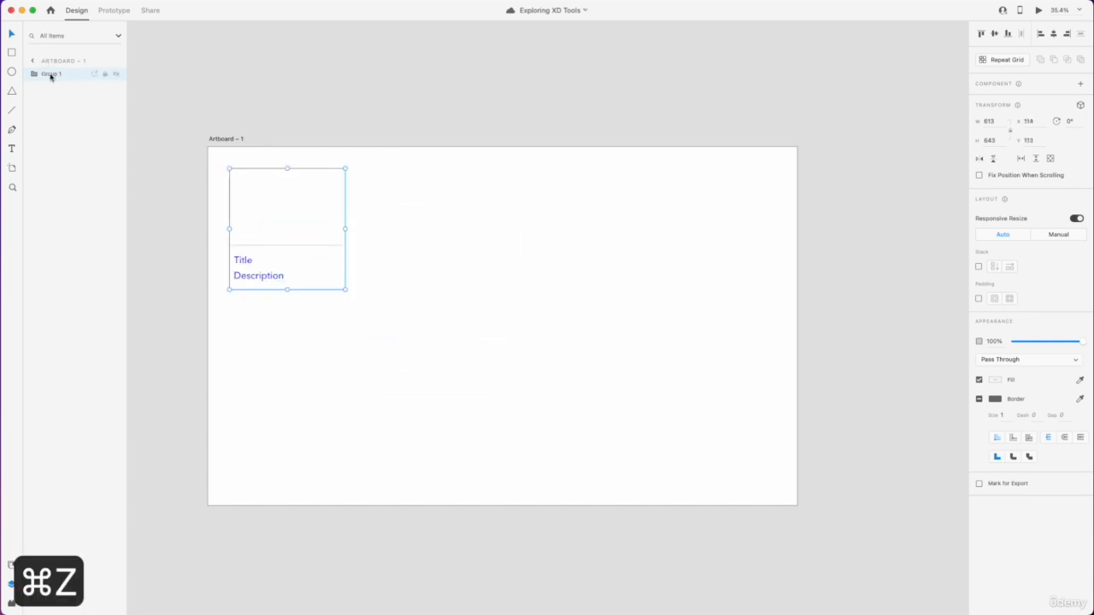
pyautogui.doubleClick(246, 262)
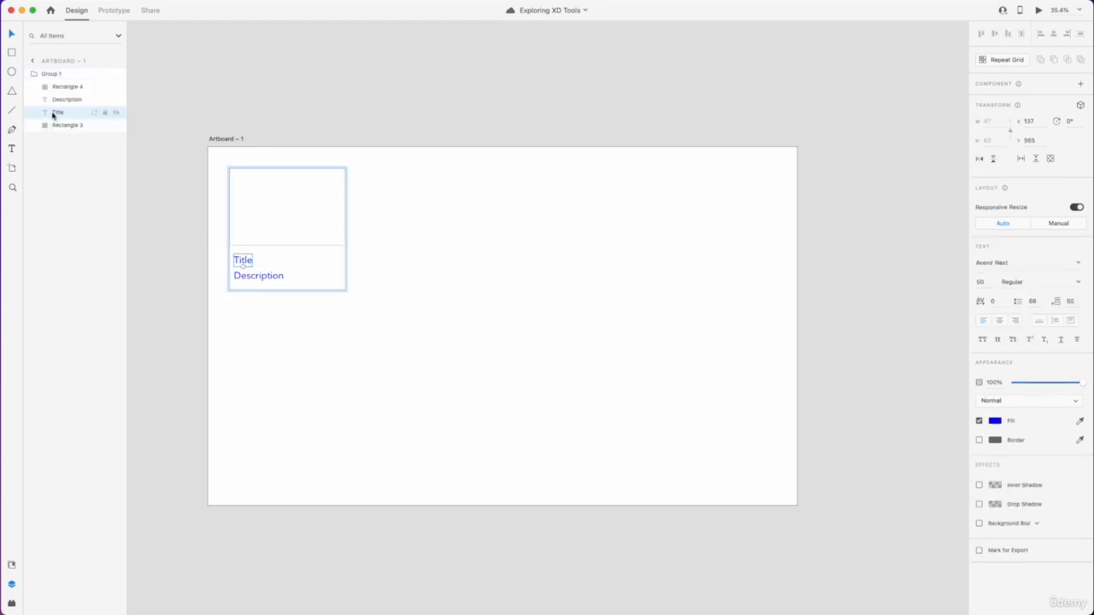
pyautogui.click(417, 269)
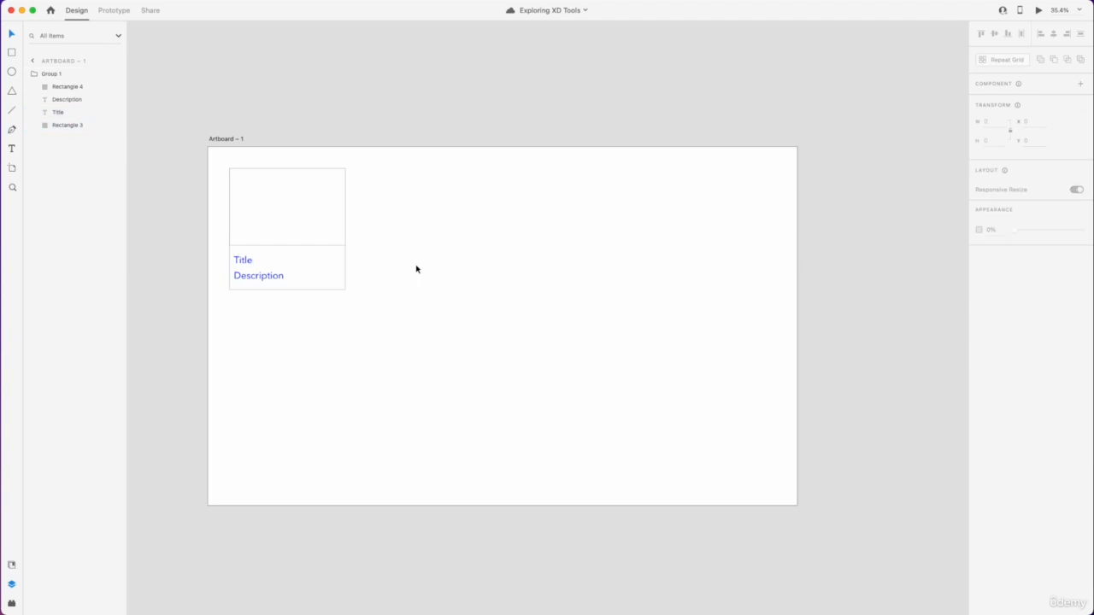
# Replace the card's Title text inside the group with "Header" and clear the selection
pyautogui.click(416, 269)
pyautogui.click(310, 224)
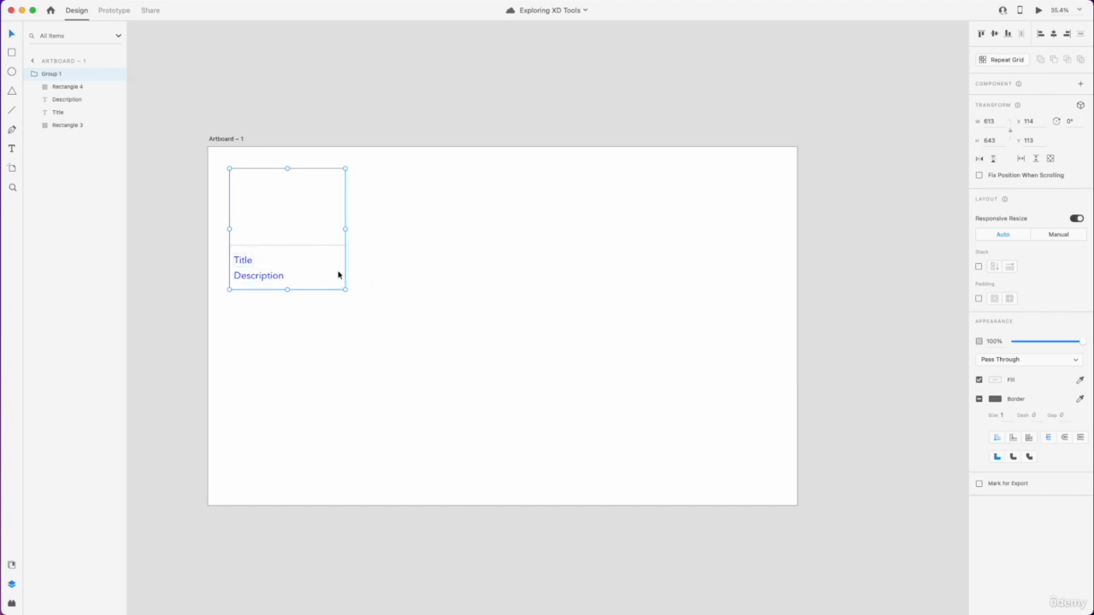
pyautogui.doubleClick(249, 263)
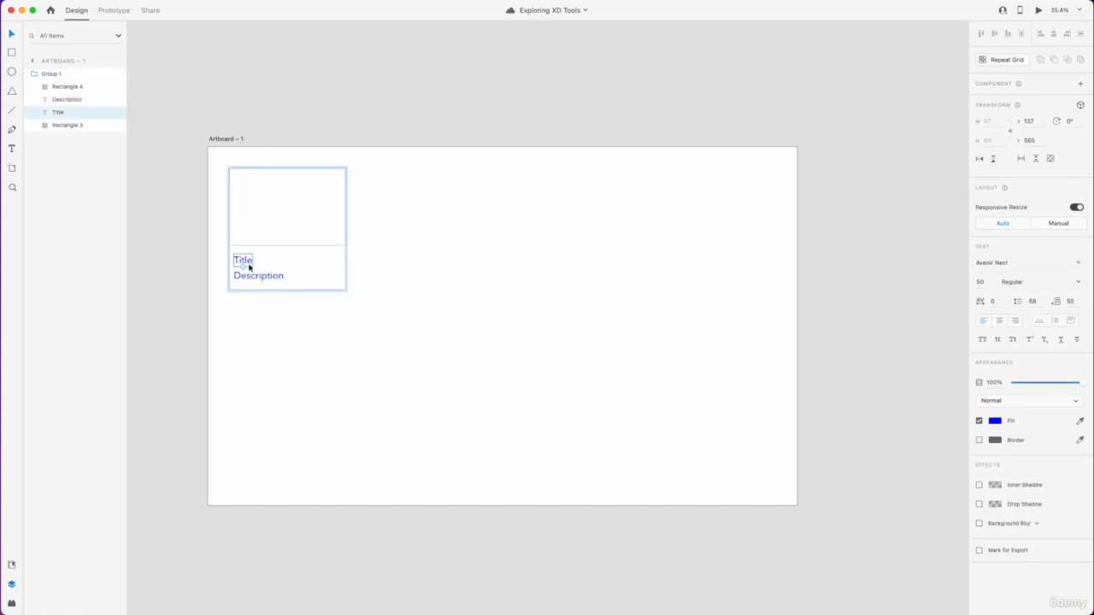
pyautogui.doubleClick(242, 261)
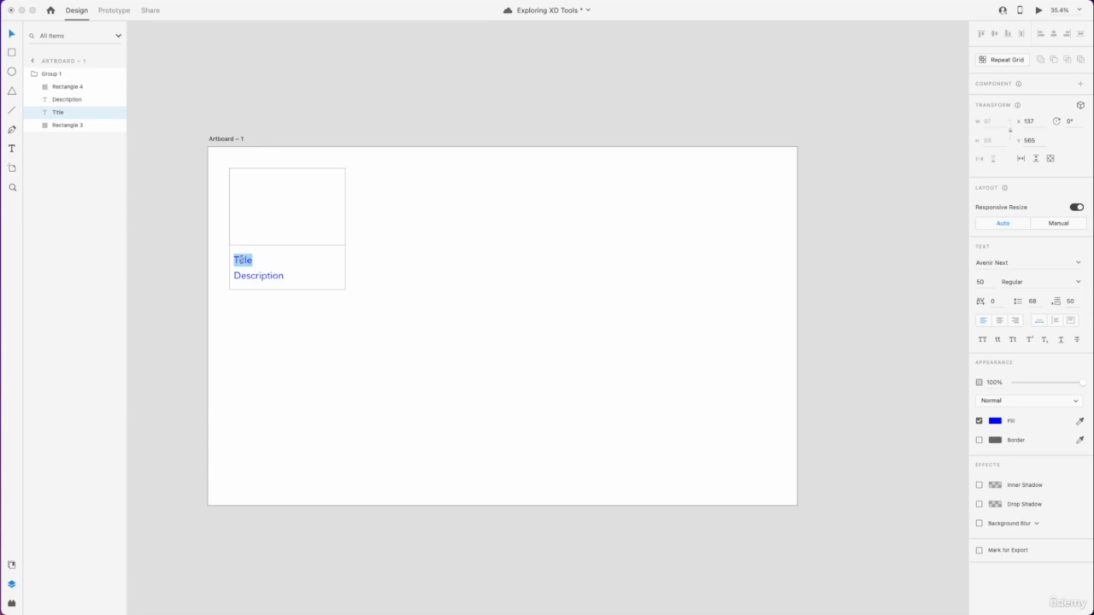
pyautogui.write('Text')
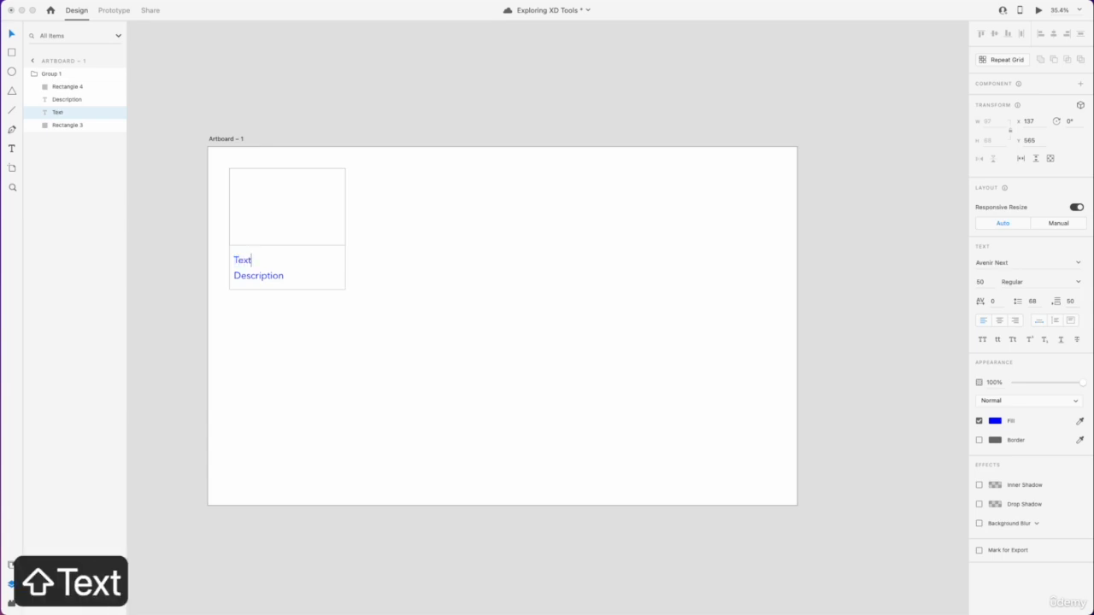
pyautogui.press('super+a')
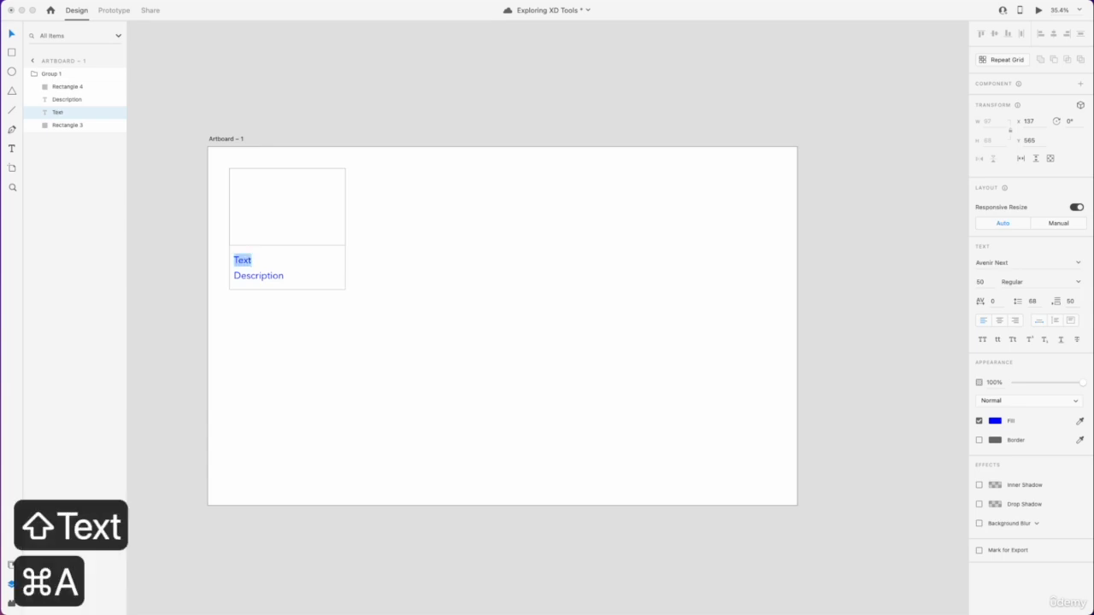
pyautogui.write('Header')
pyautogui.press('Escape')
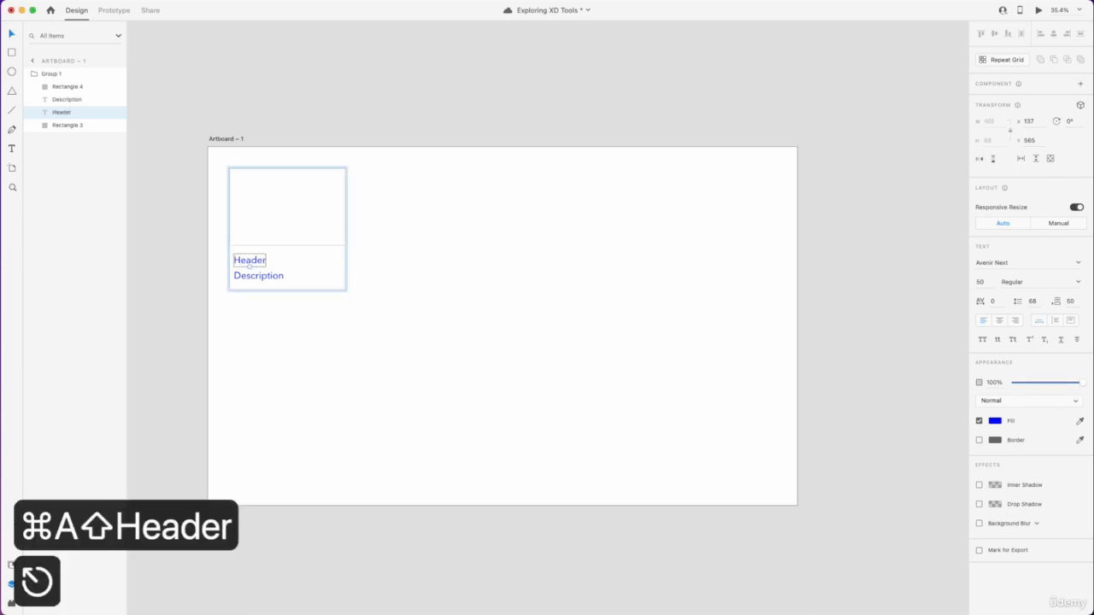
pyautogui.press('Escape')
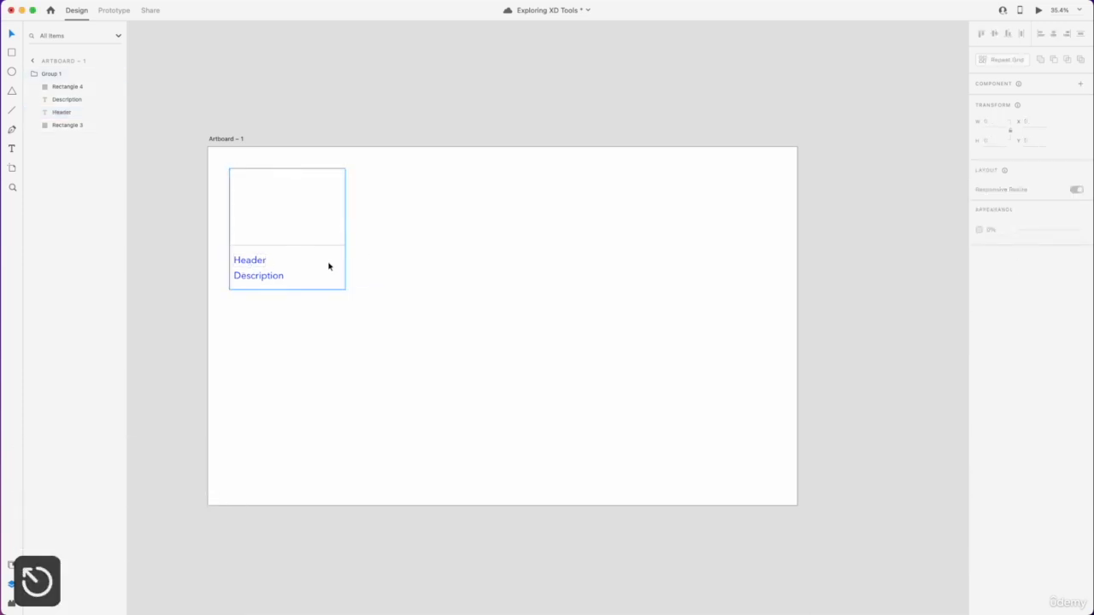
# Select the card group and rename its layer to "Card"
pyautogui.click(329, 266)
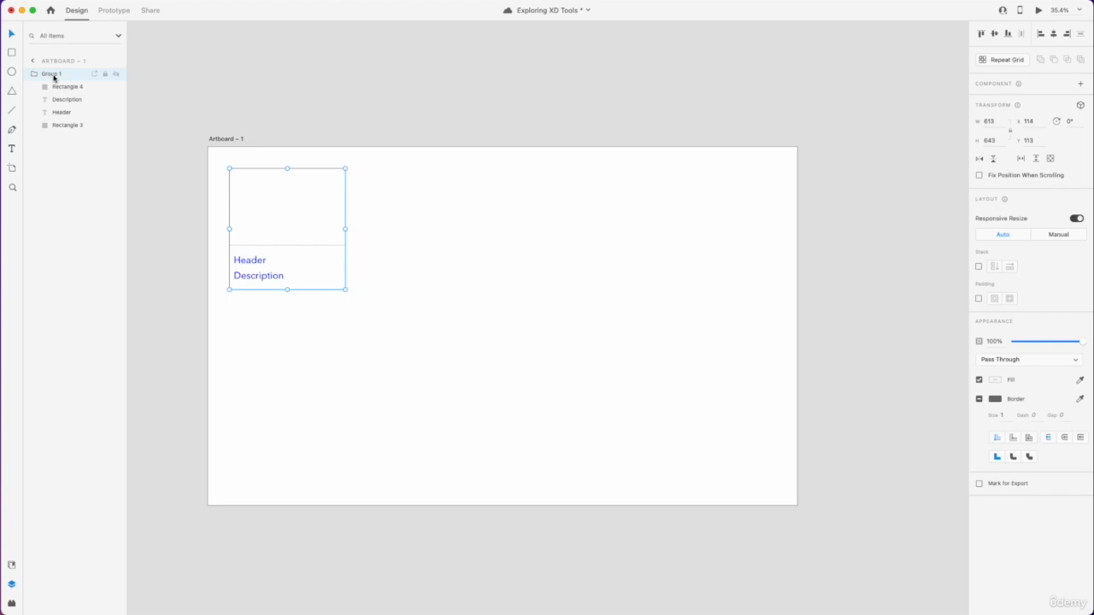
pyautogui.doubleClick(53, 76)
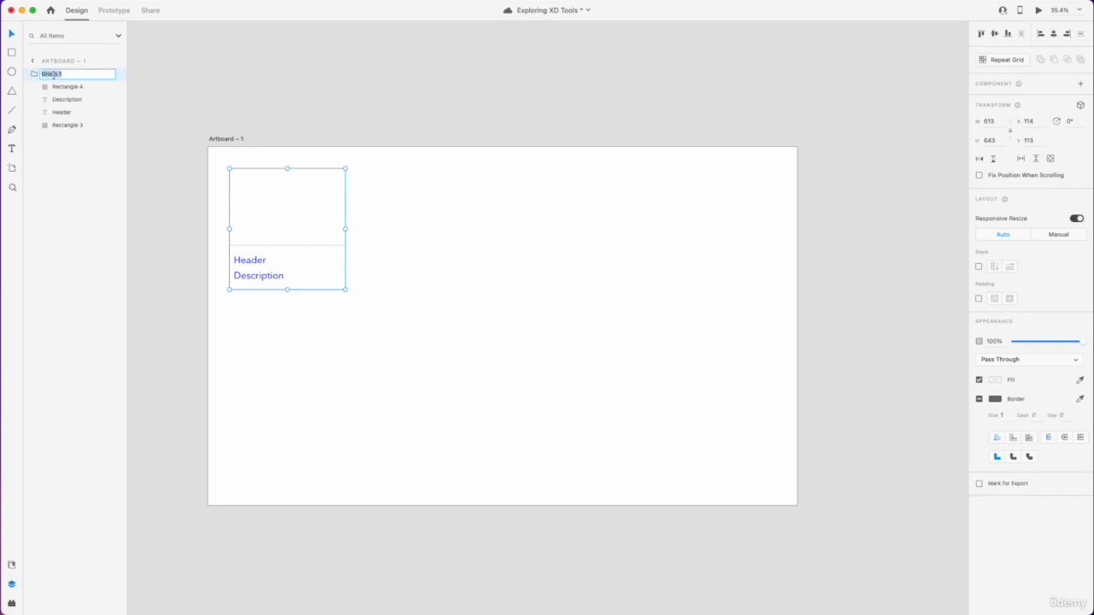
pyautogui.write('Card')
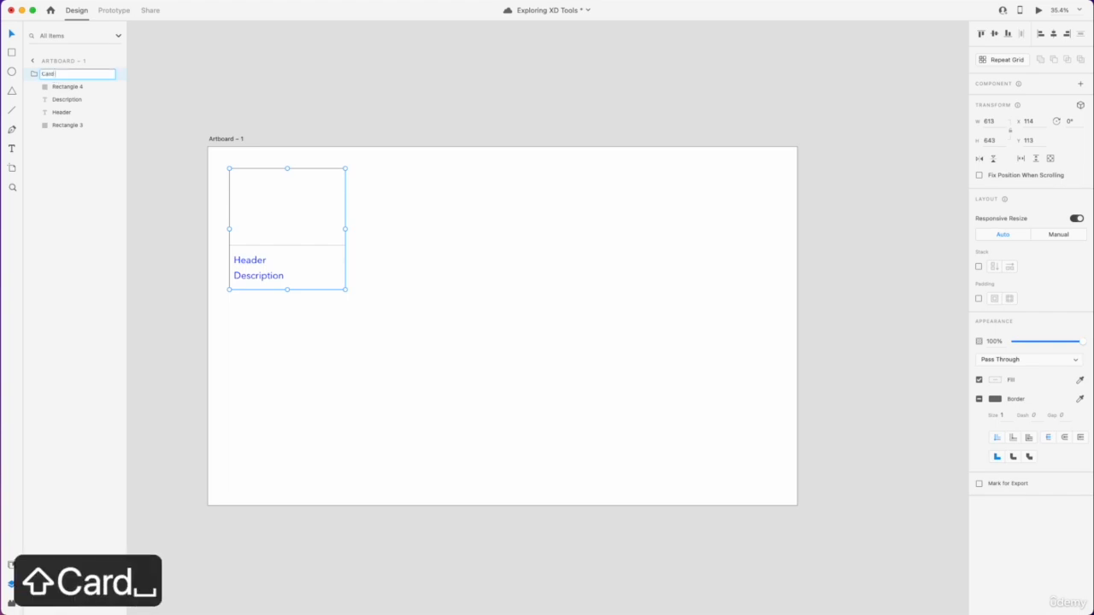
pyautogui.press('BackSpace')
pyautogui.press('Return')
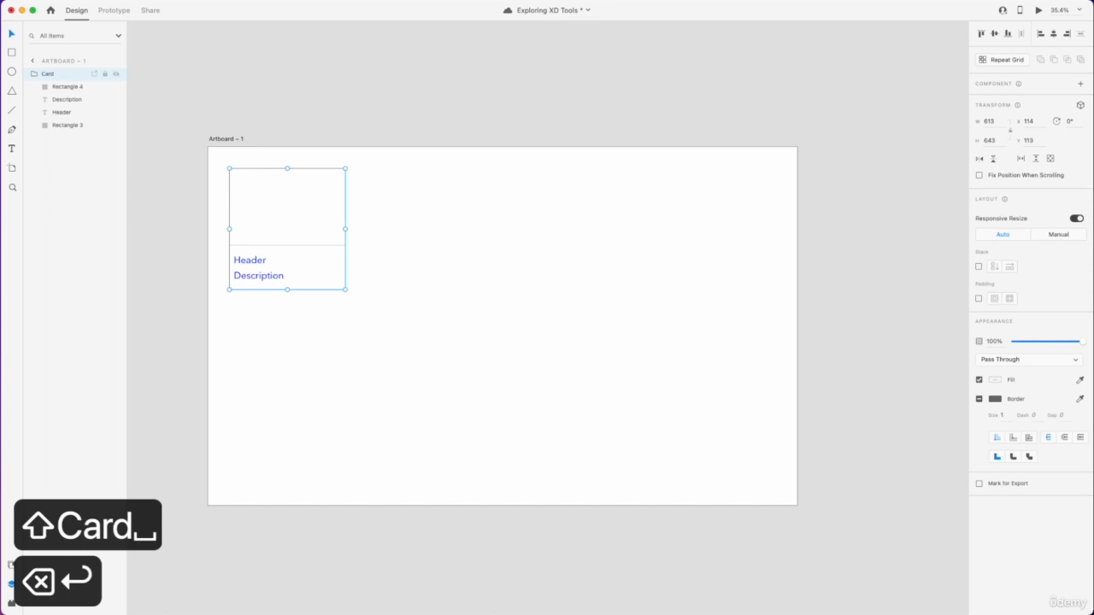
# Collapse the Card group's layers, expand them for a look at the contents, and collapse them again
pyautogui.click(32, 74)
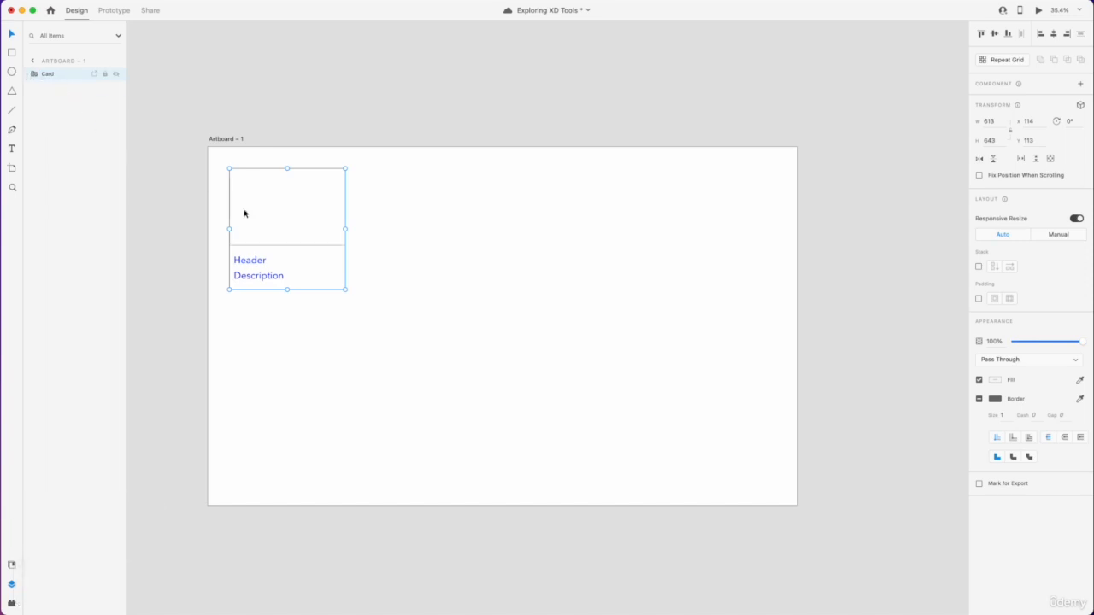
pyautogui.press('Escape')
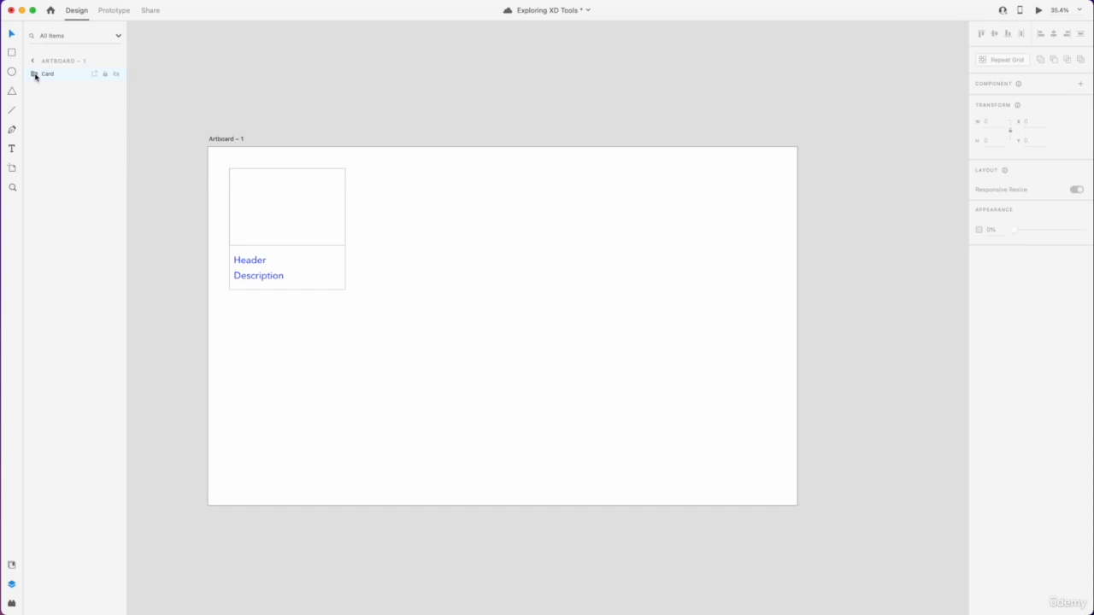
pyautogui.click(34, 74)
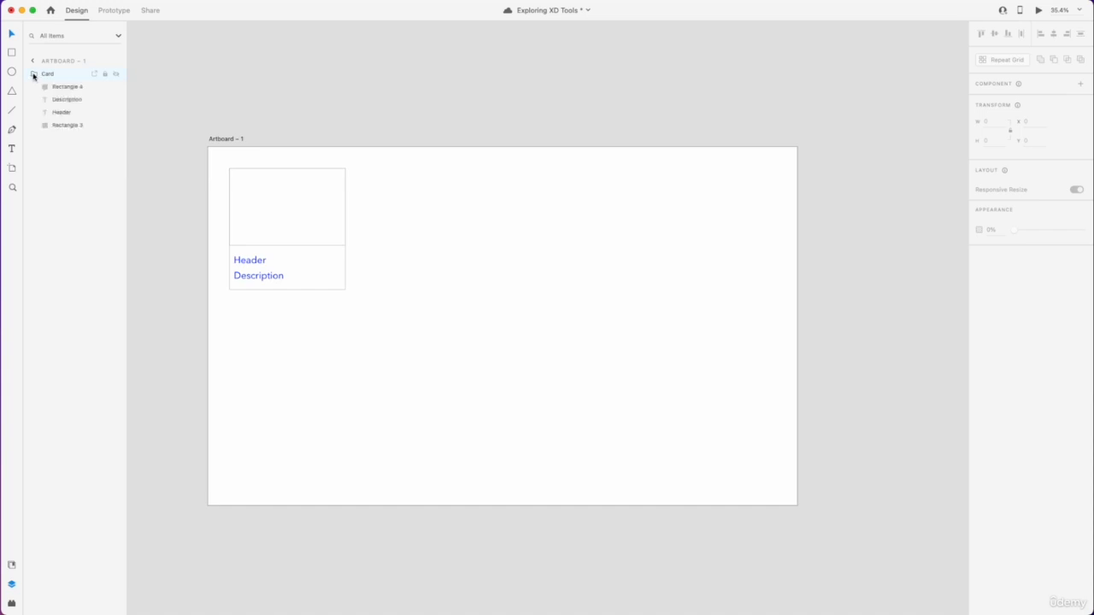
pyautogui.click(33, 74)
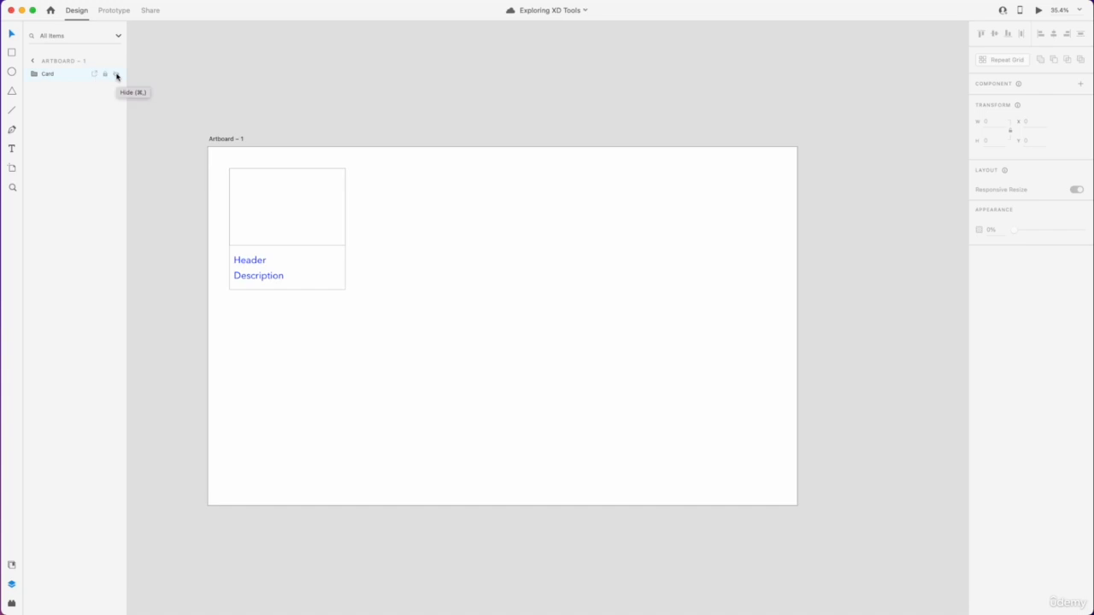
# Toggle the Card group's visibility off and on, then lock it, try to move it, and unlock it
pyautogui.click(117, 75)
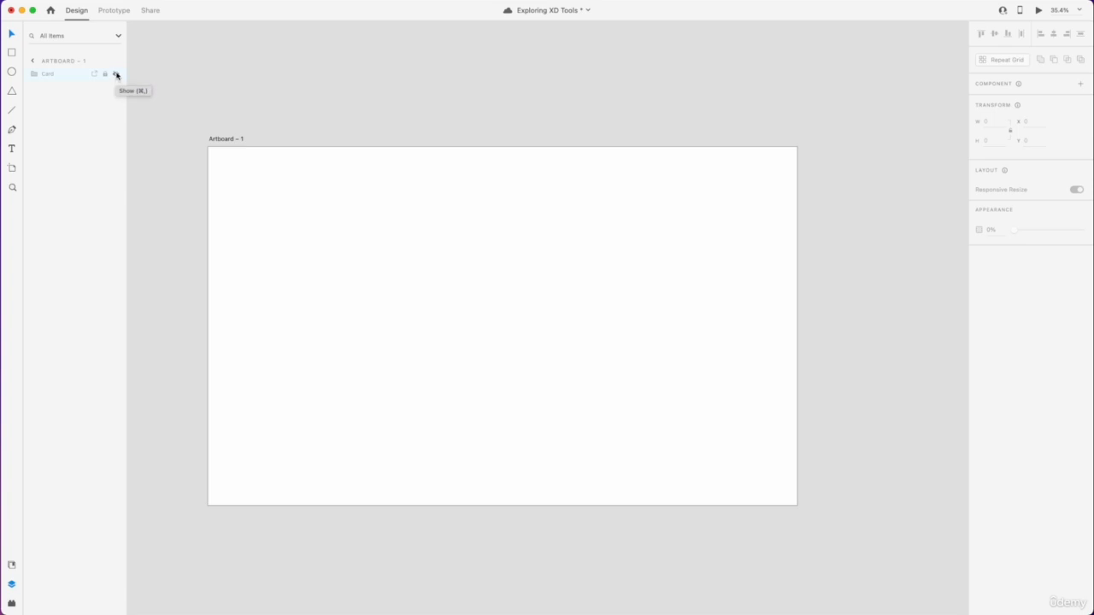
pyautogui.click(116, 74)
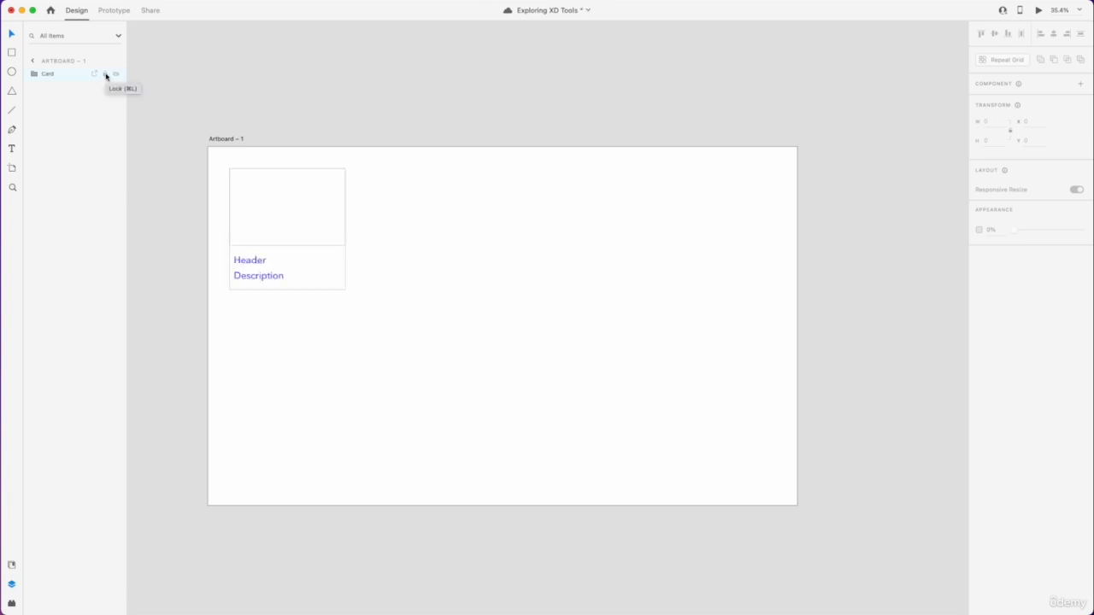
pyautogui.click(105, 74)
pyautogui.moveTo(285, 249)
pyautogui.mouseDown()
pyautogui.moveTo(301, 309)
pyautogui.moveTo(336, 260)
pyautogui.moveTo(334, 296)
pyautogui.mouseUp()
pyautogui.click(291, 248)
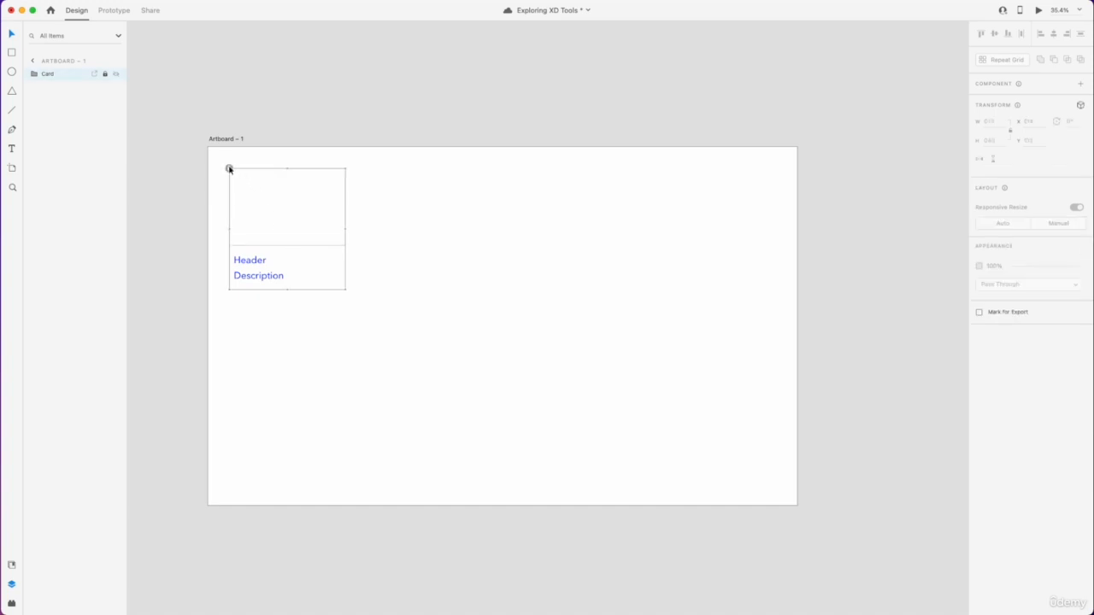
pyautogui.click(229, 168)
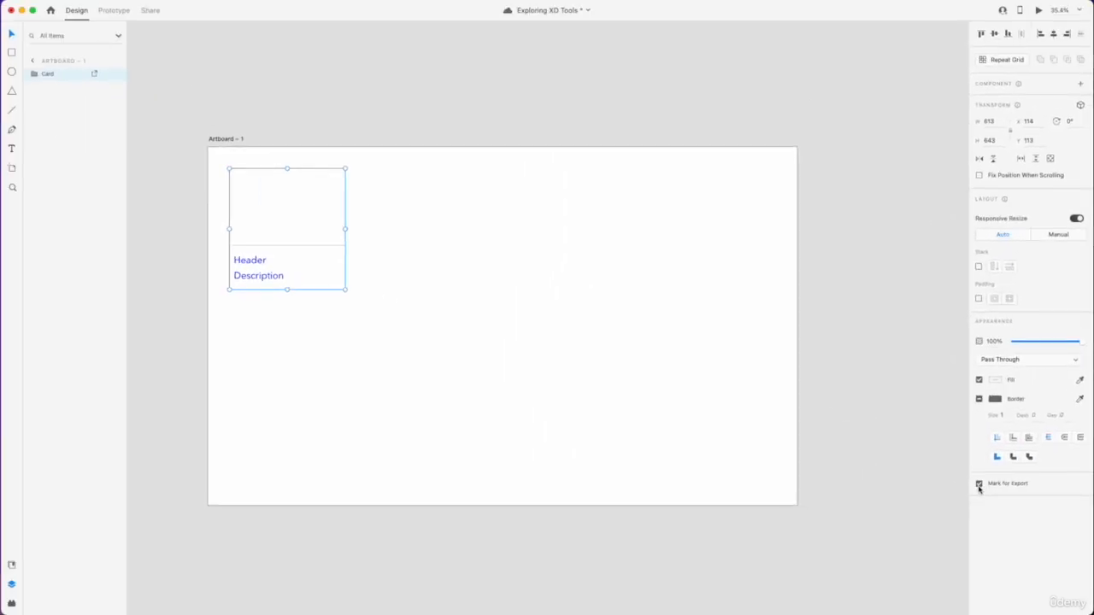
# Save the document, undo marking the Card group for export, and save again
pyautogui.press('super+s')
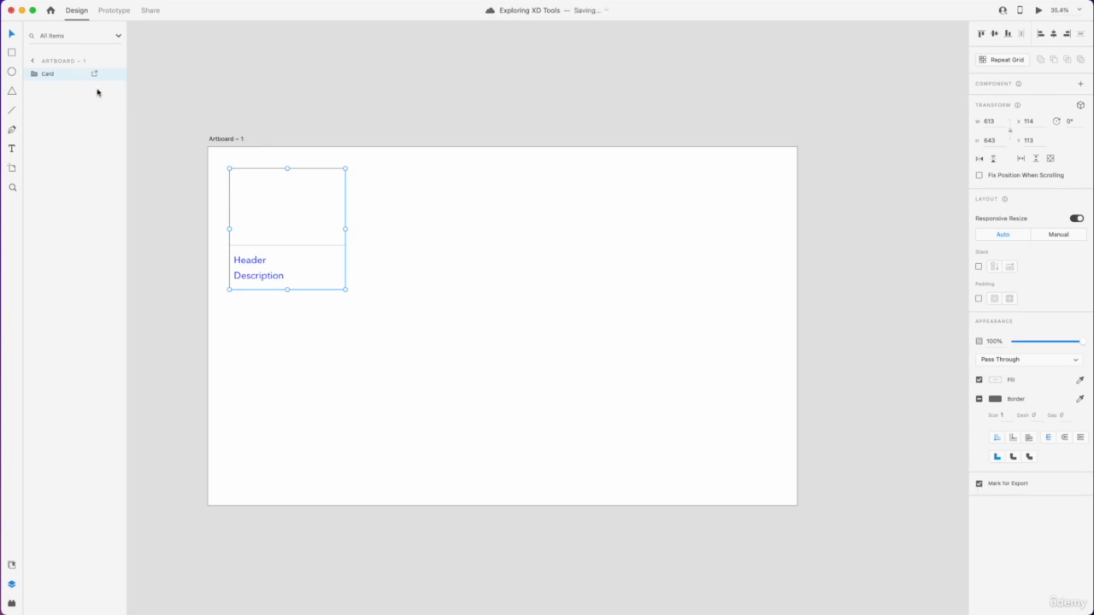
pyautogui.press('super+z')
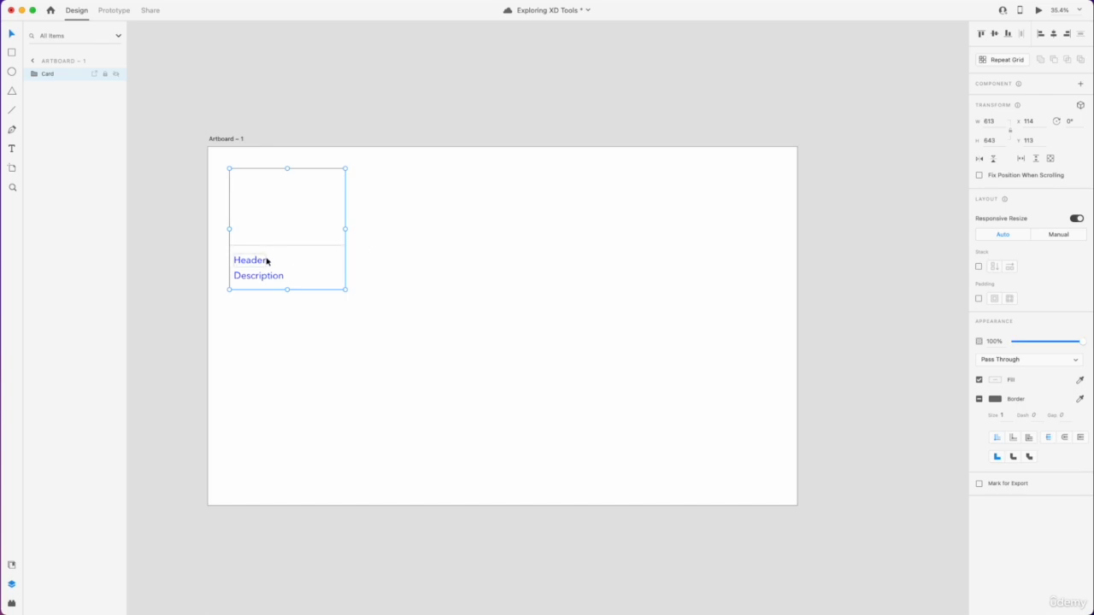
pyautogui.press('super+s')
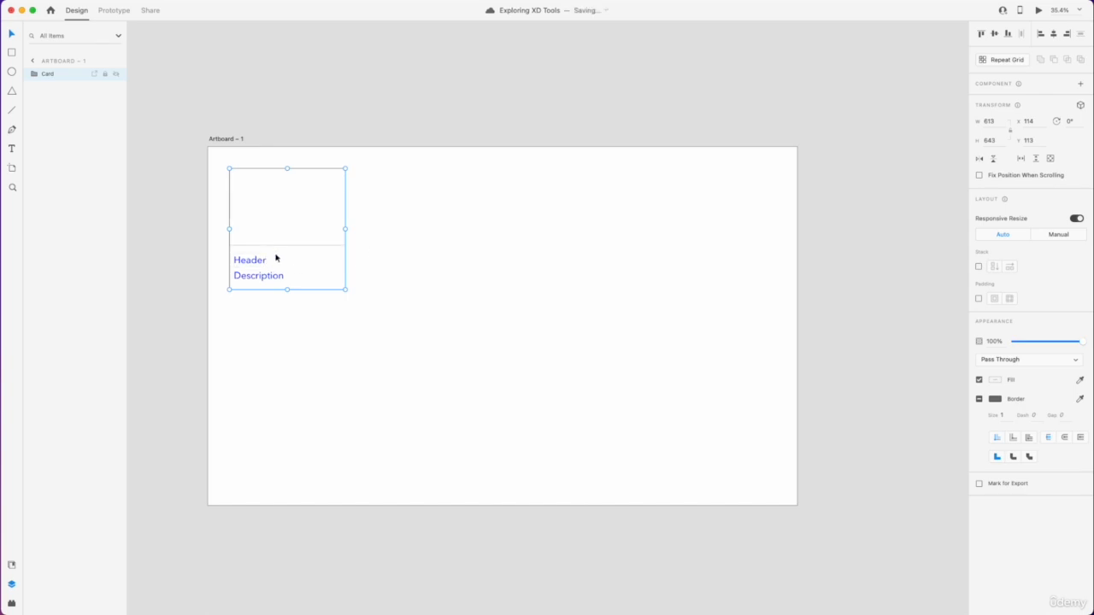
# Ungroup the Card group into its separate rectangles and text items and clear the selection
pyautogui.press('super+shift+g')
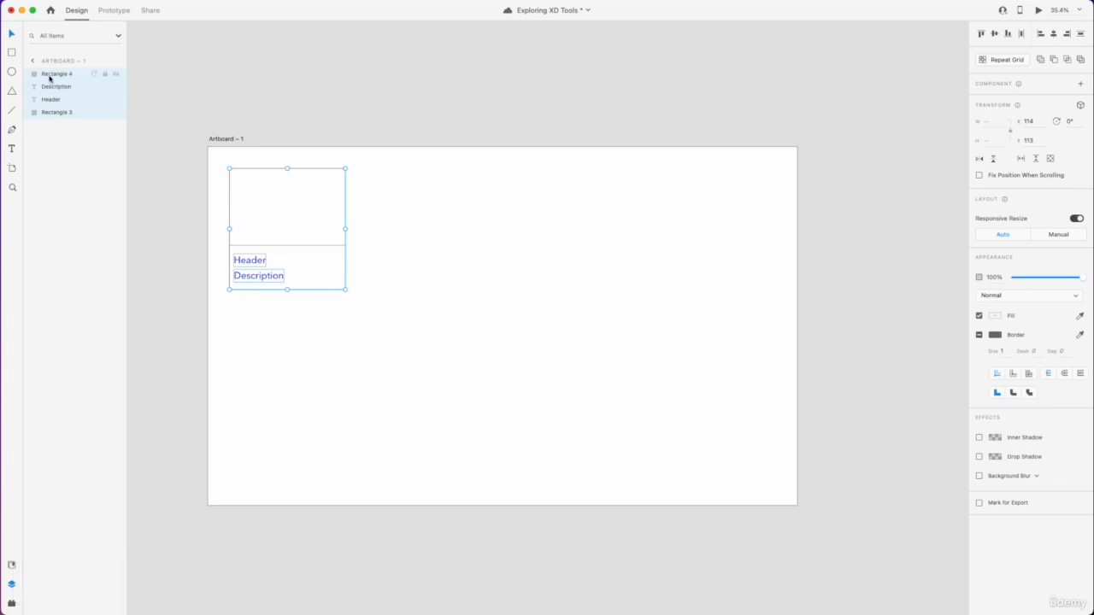
pyautogui.click(450, 293)
# Try moving the card's background rectangle and the Description text separately, undo each move, and clear the selection
pyautogui.moveTo(301, 255); pyautogui.dragTo(405, 337)
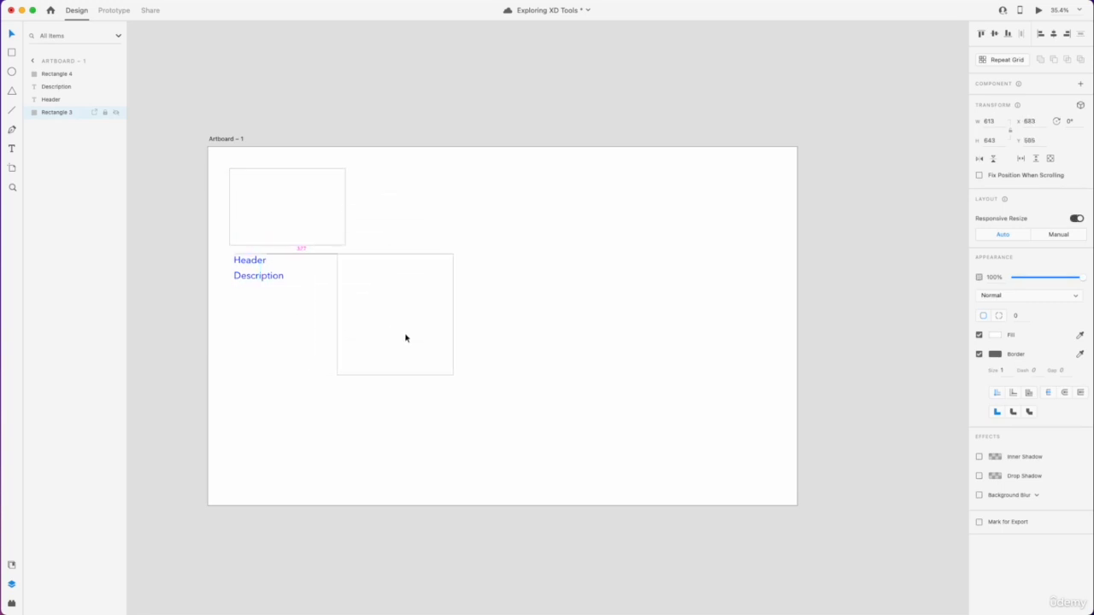
pyautogui.press('super+z')
pyautogui.moveTo(263, 278); pyautogui.dragTo(456, 334)
pyautogui.press('super+z')
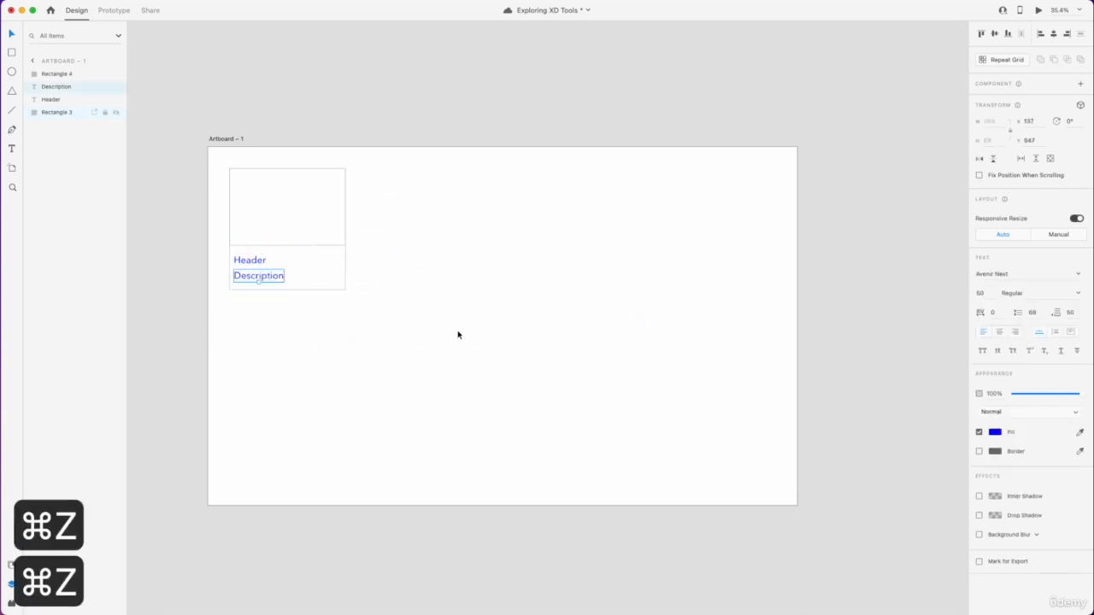
pyautogui.click(406, 348)
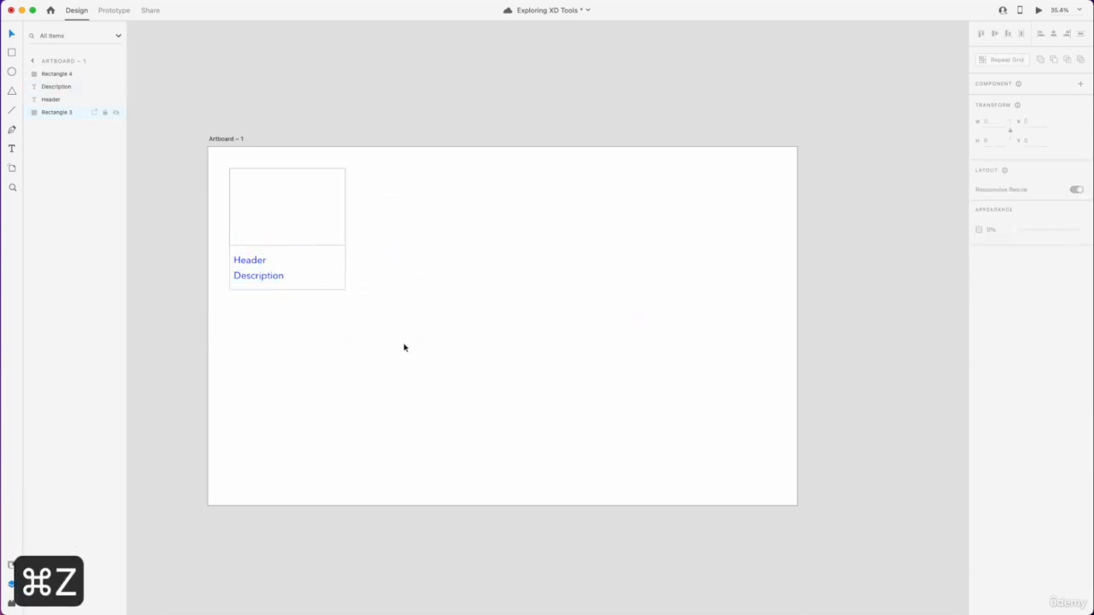
# Marquee-select both rectangles and both text items of the card and group them again
pyautogui.moveTo(403, 343); pyautogui.dragTo(219, 166)
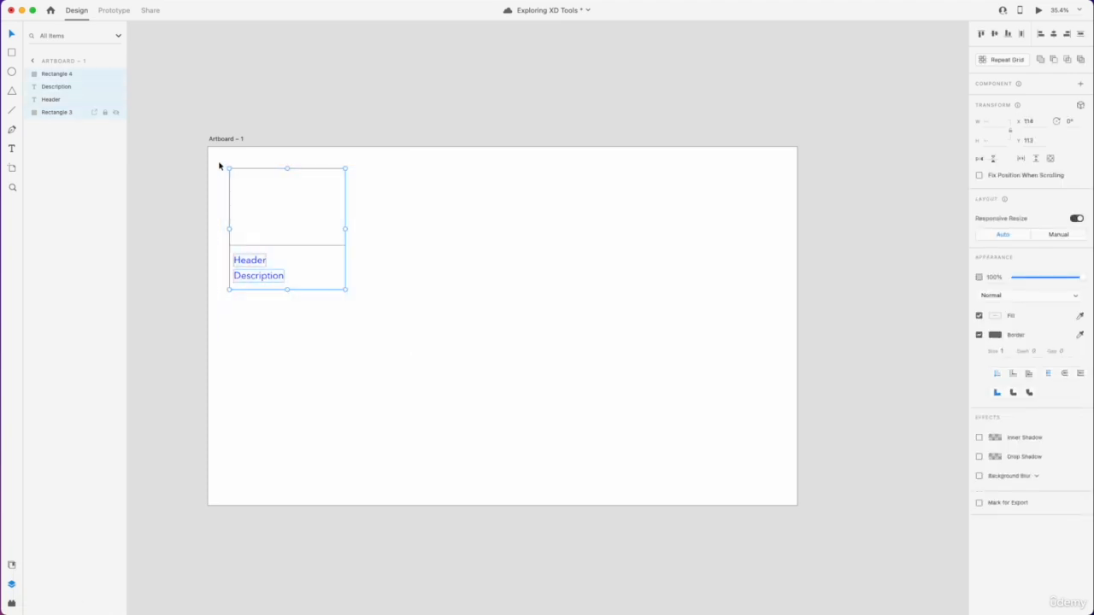
pyautogui.press('super+g')
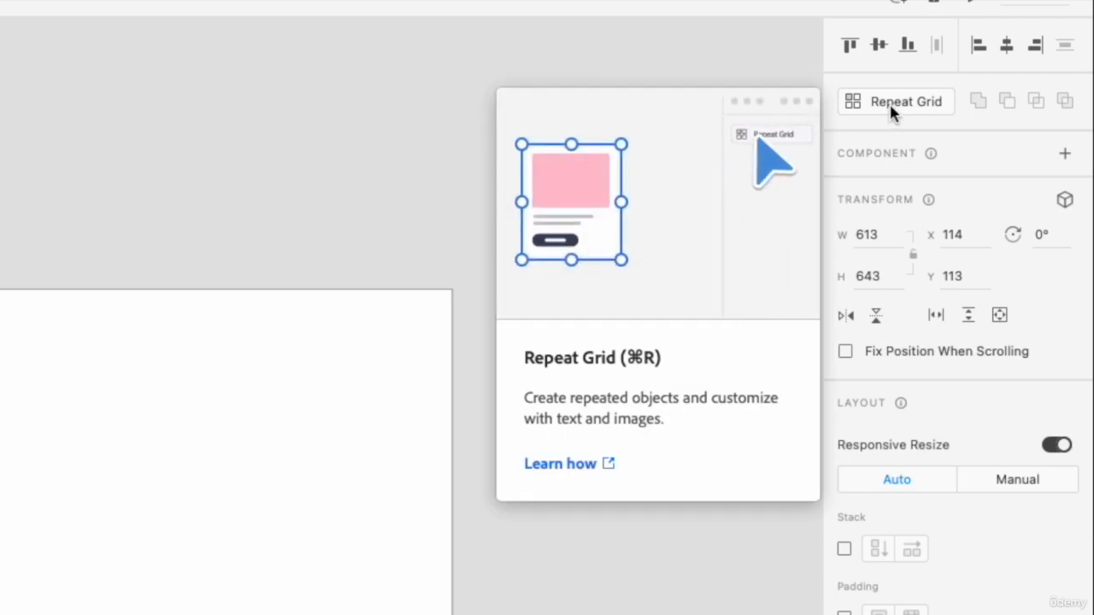
# Turn the grouped card into a repeat grid and extend it downward and sideways to three rows and three columns
pyautogui.click(890, 107)
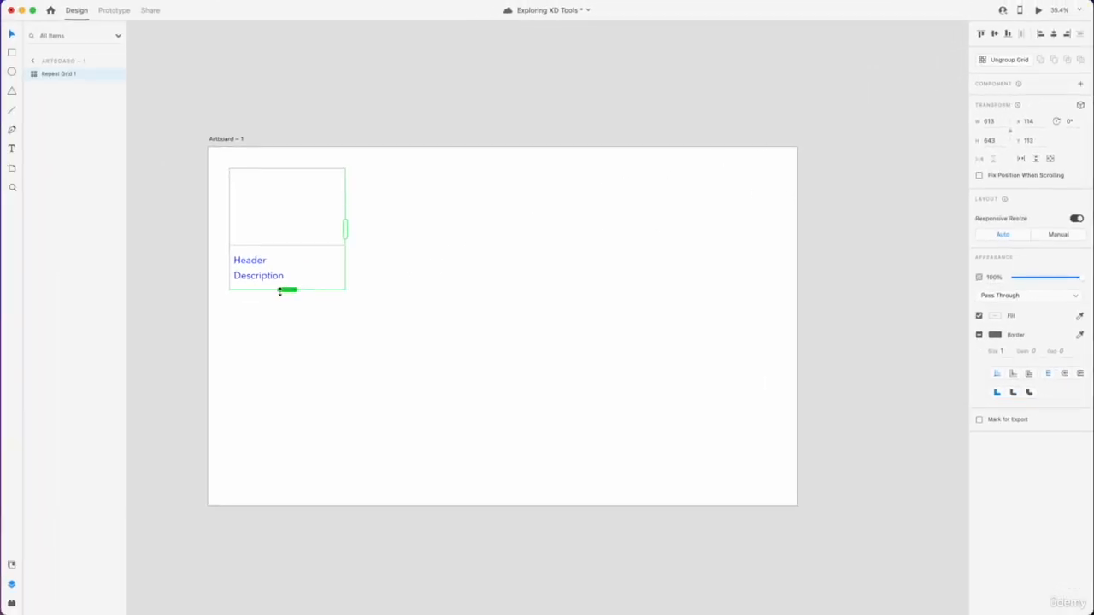
pyautogui.moveTo(281, 291); pyautogui.dragTo(271, 536)
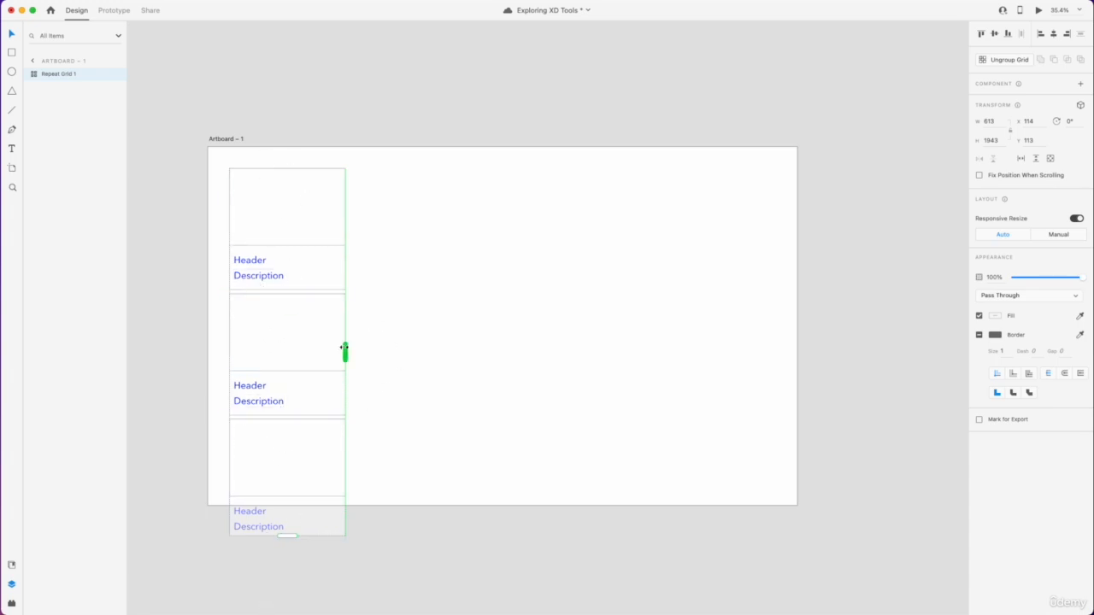
pyautogui.moveTo(345, 351); pyautogui.dragTo(586, 359)
pyautogui.click(588, 359)
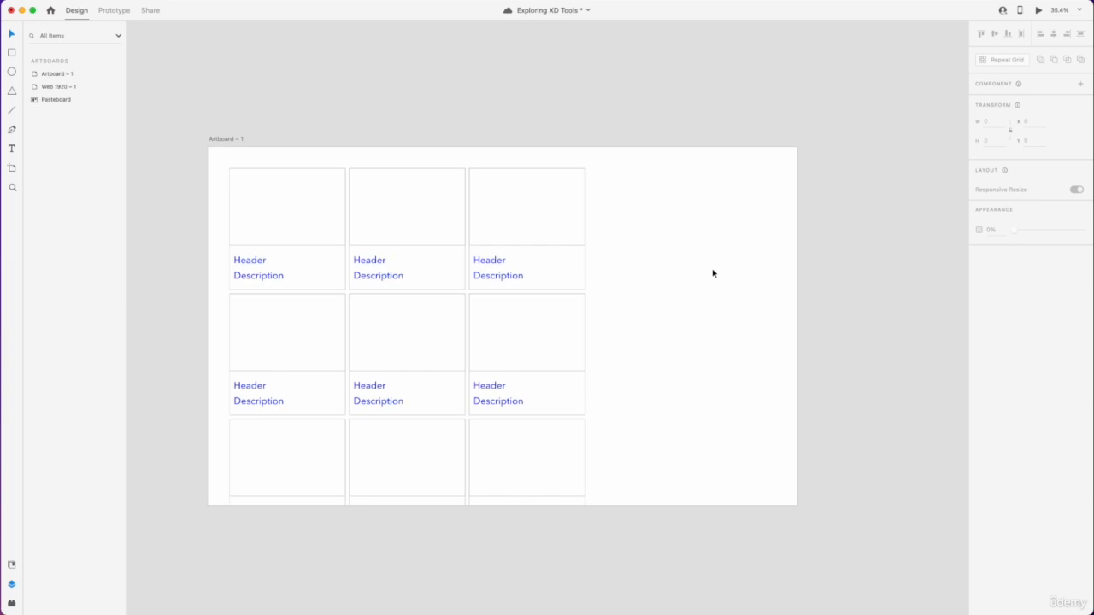
# Undo both extensions of the repeat grid, ungroup the grid back into the single grouped card, and deselect it
pyautogui.press('super+z')
pyautogui.press('super+z')
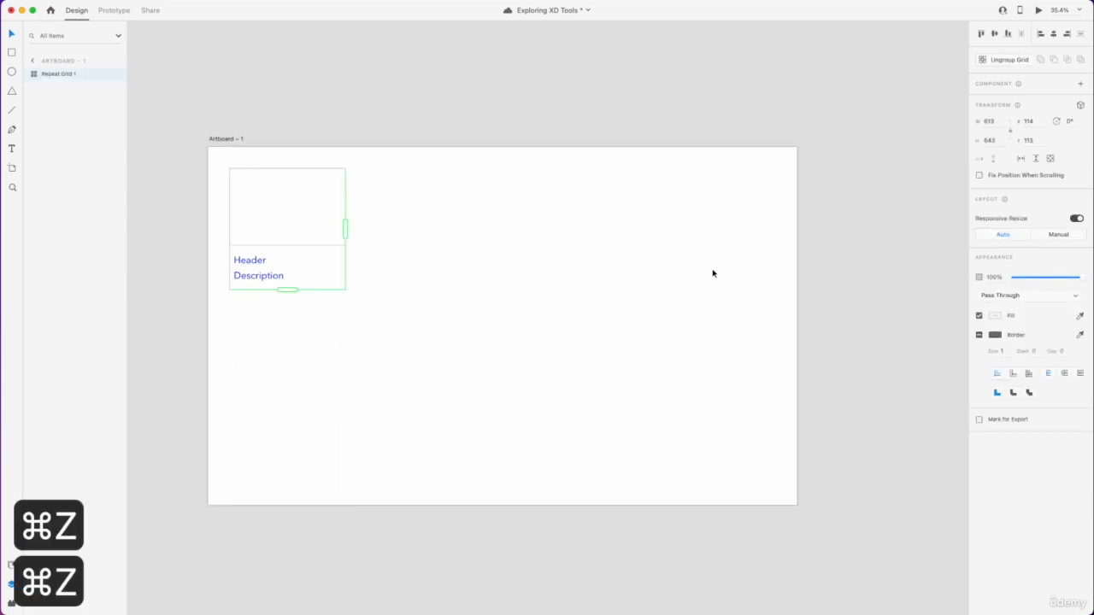
pyautogui.click(1006, 59)
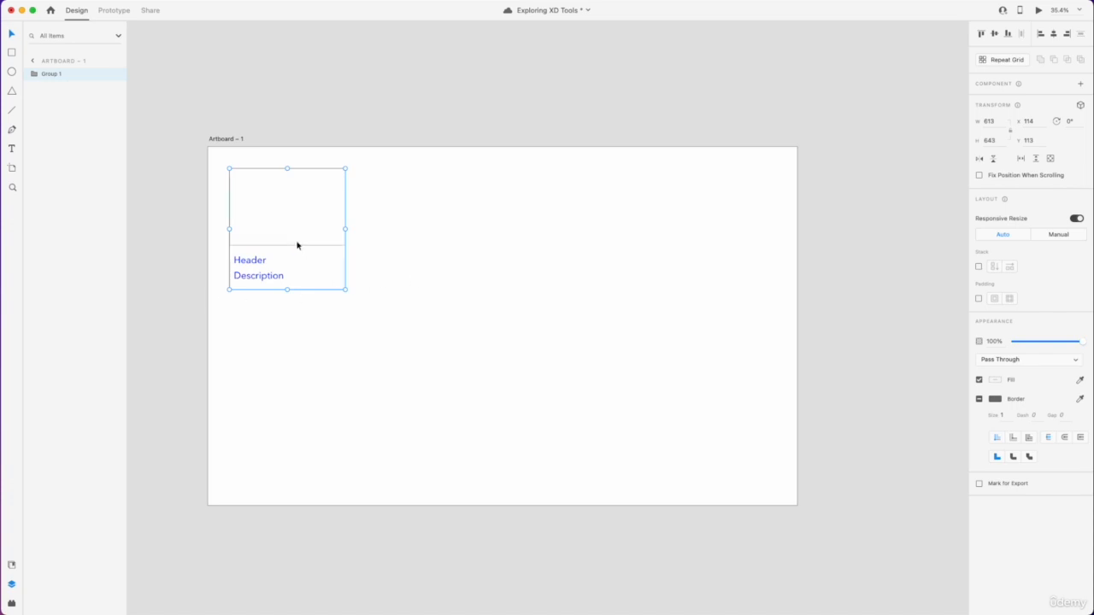
pyautogui.click(376, 262)
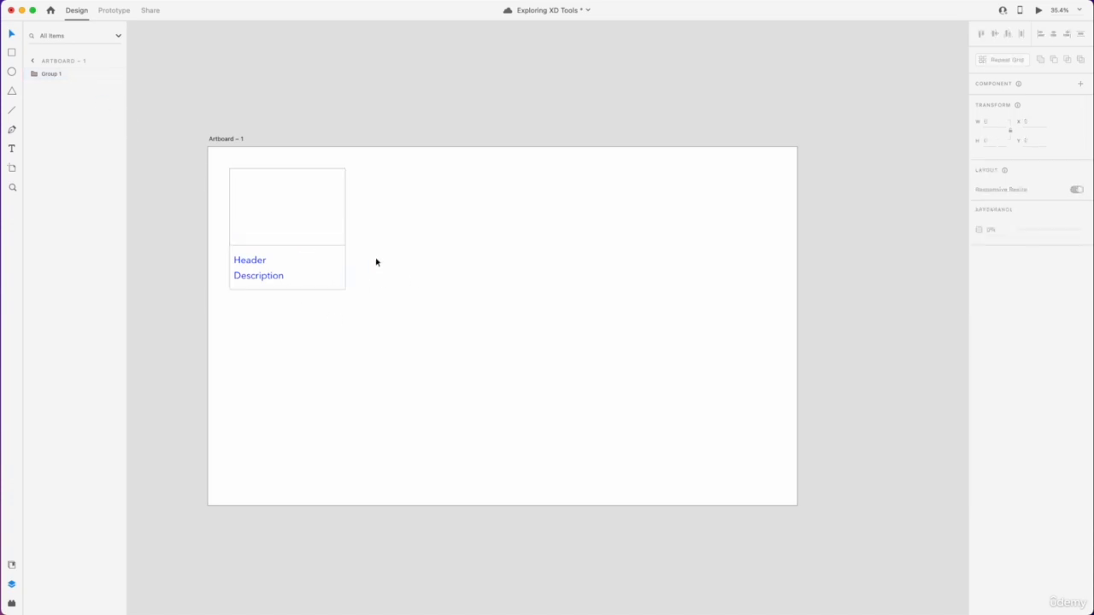